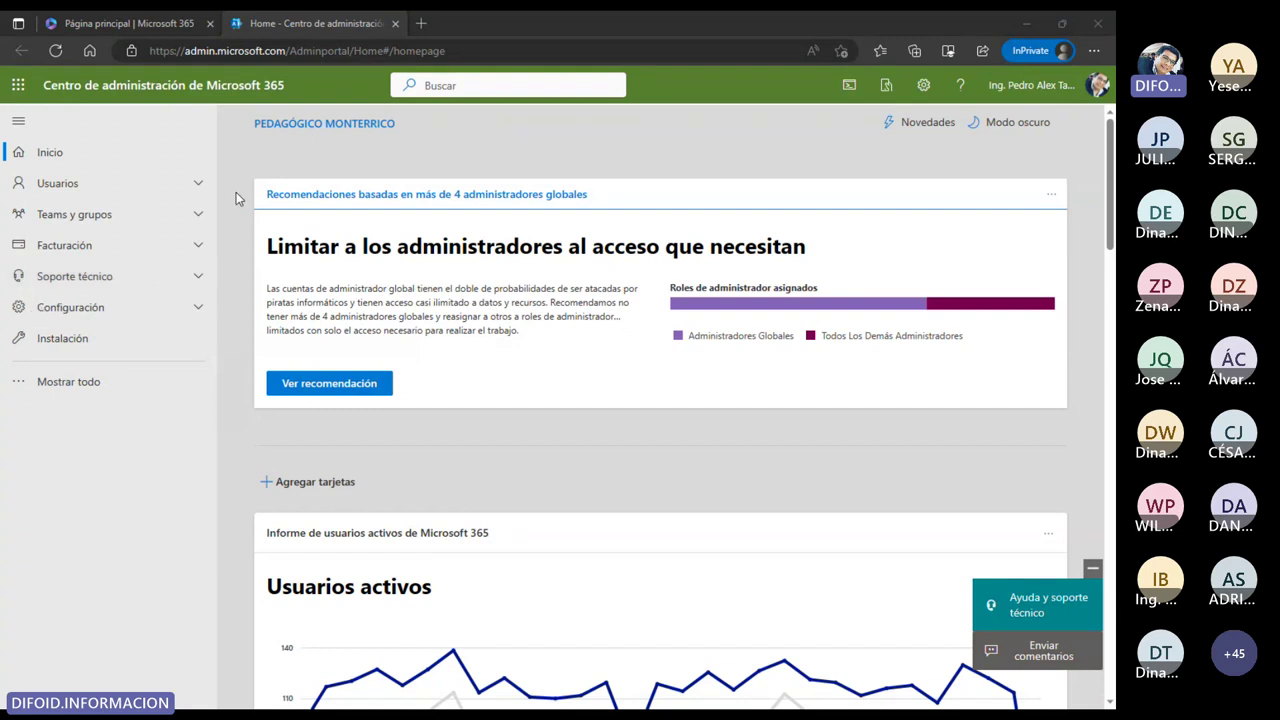
Display the active users list and open the account details of a staff member holding an Office 365 A1 para profesores licence
left_click(87, 185)
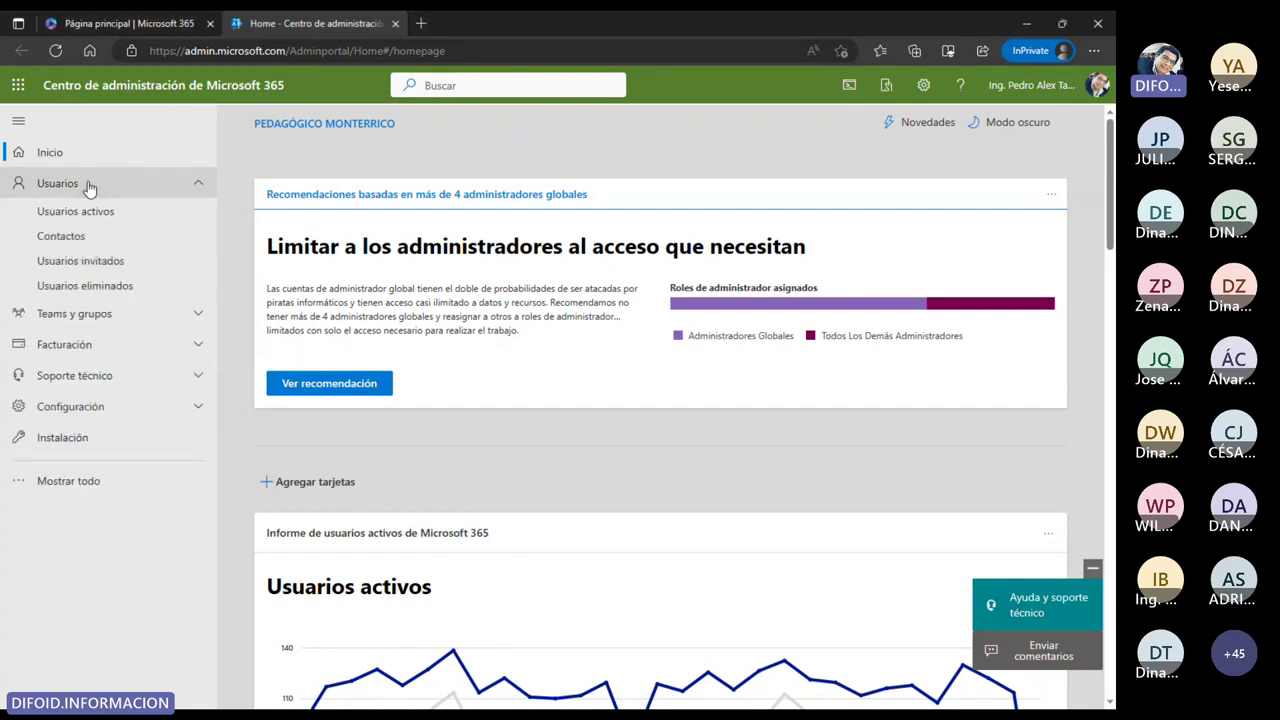
left_click(91, 221)
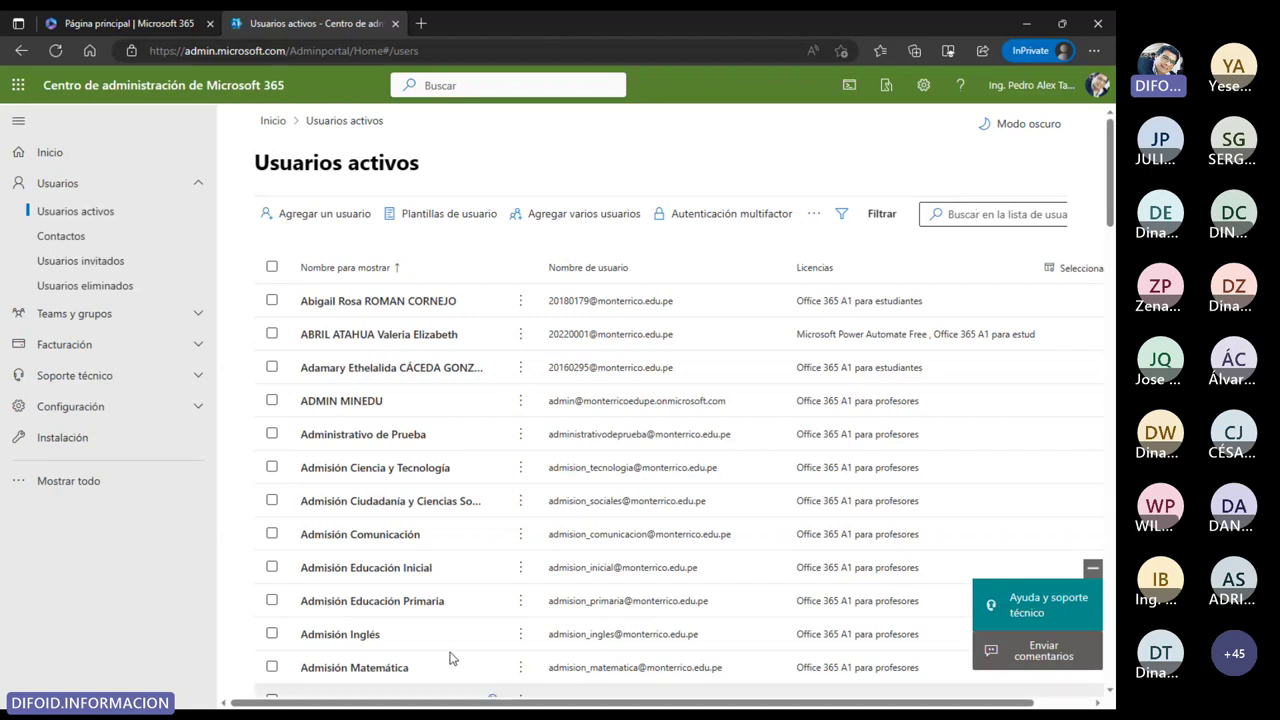
scroll(450, 650, "down", 3)
scroll(408, 590, "down", 2)
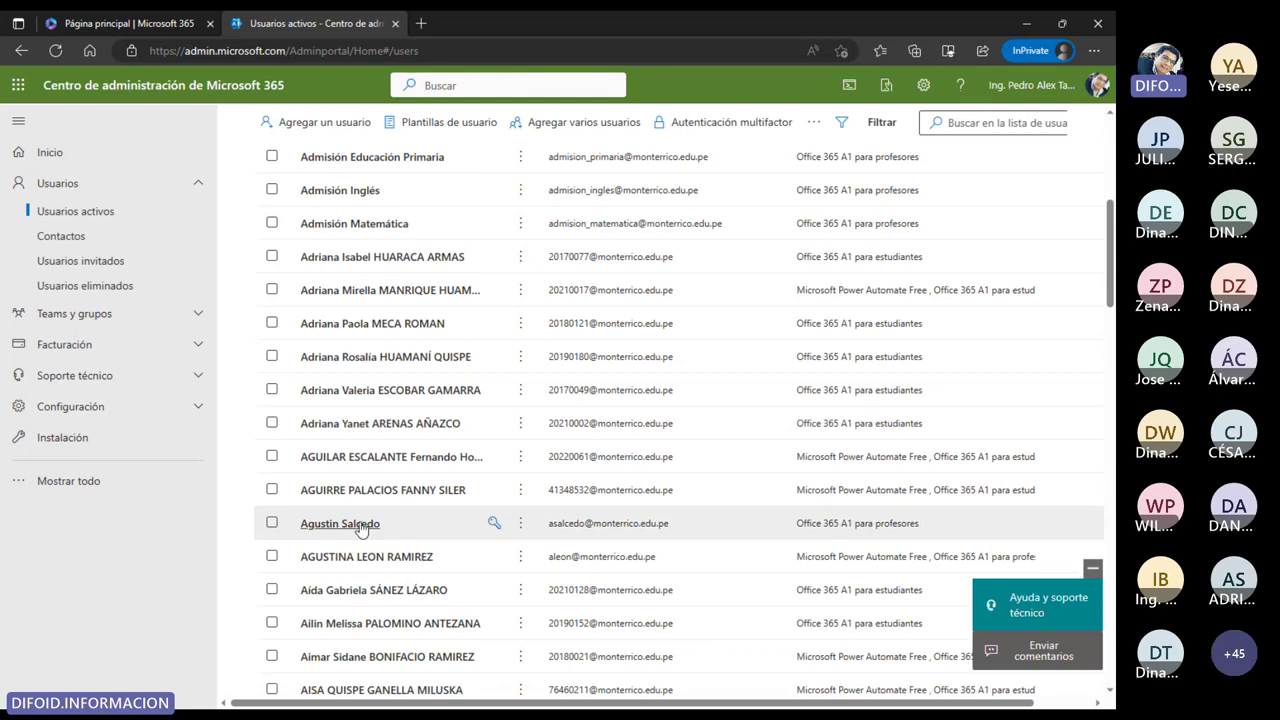
left_click(361, 524)
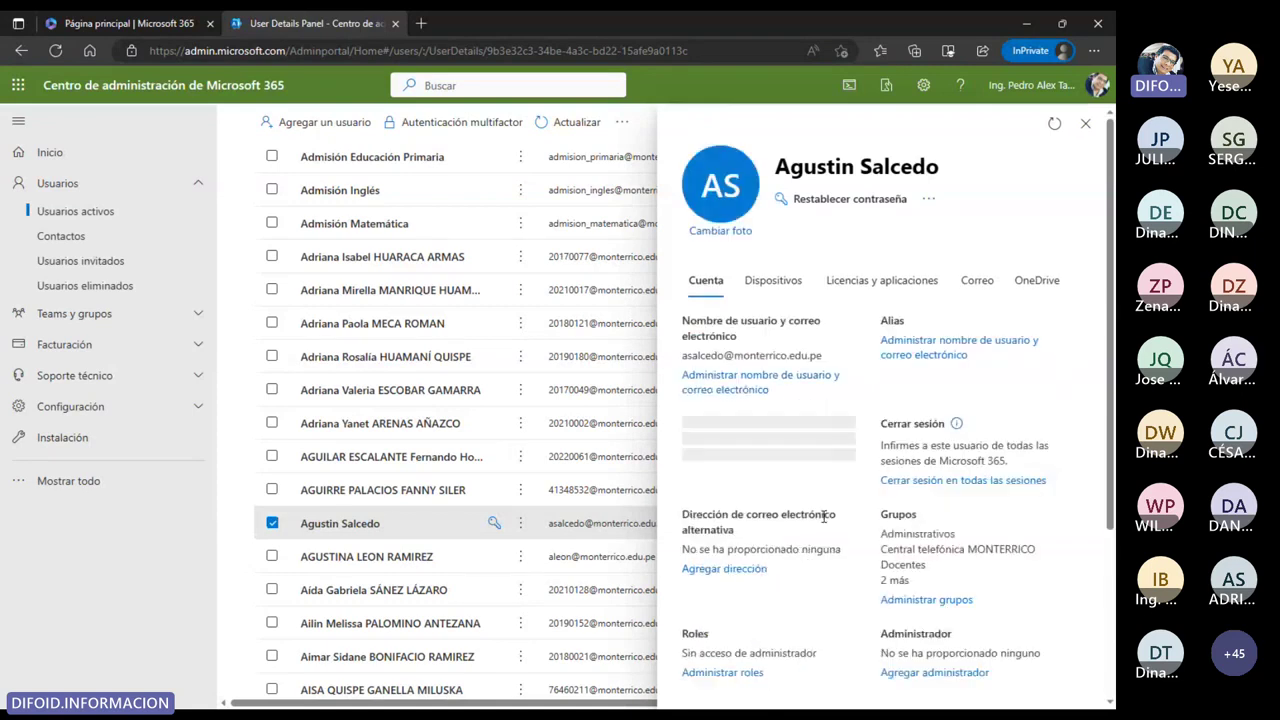
Examine the first name, surname and display name in the staff member's contact information, and close the details without changes
scroll(824, 516, "down", 3)
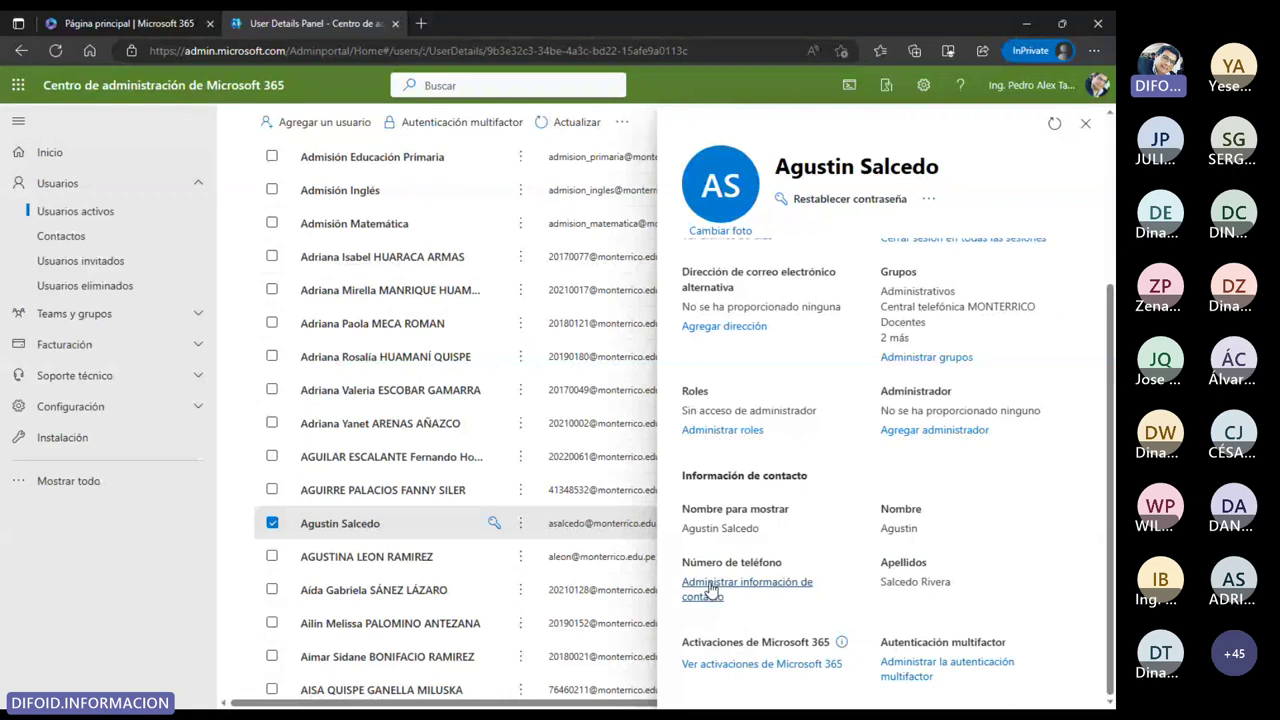
left_click(713, 591)
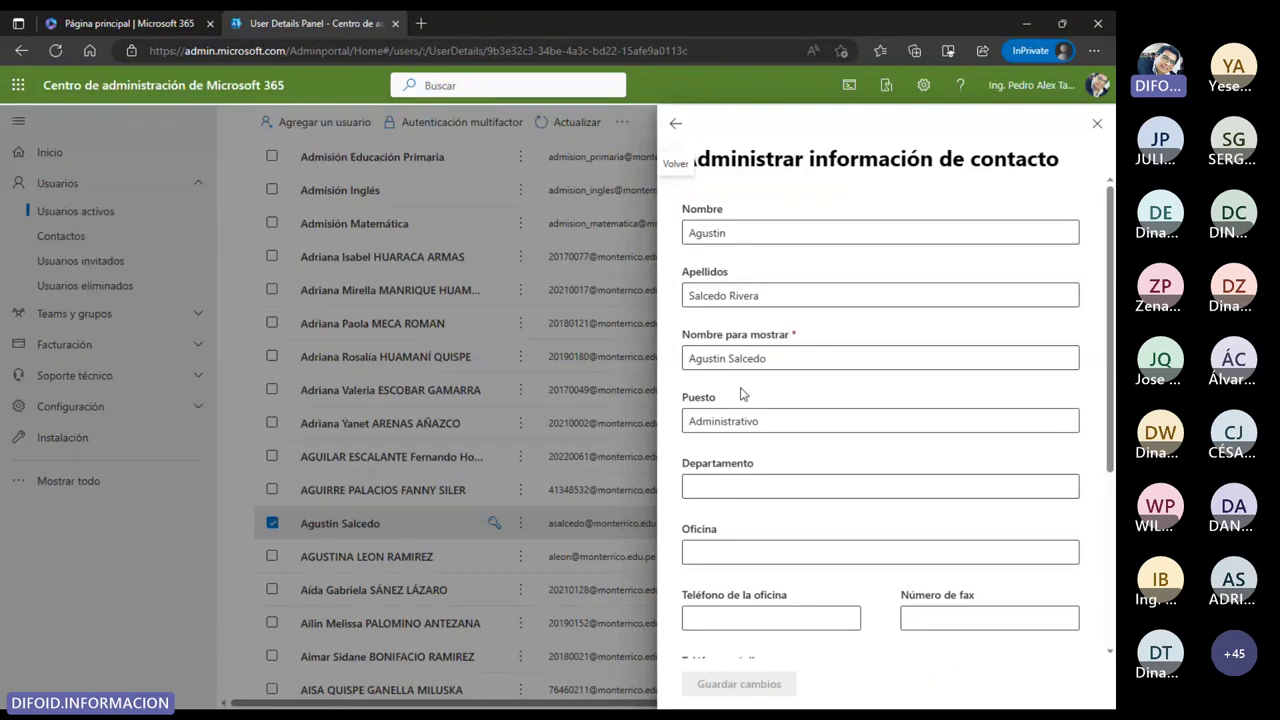
double_click(740, 229)
double_click(757, 291)
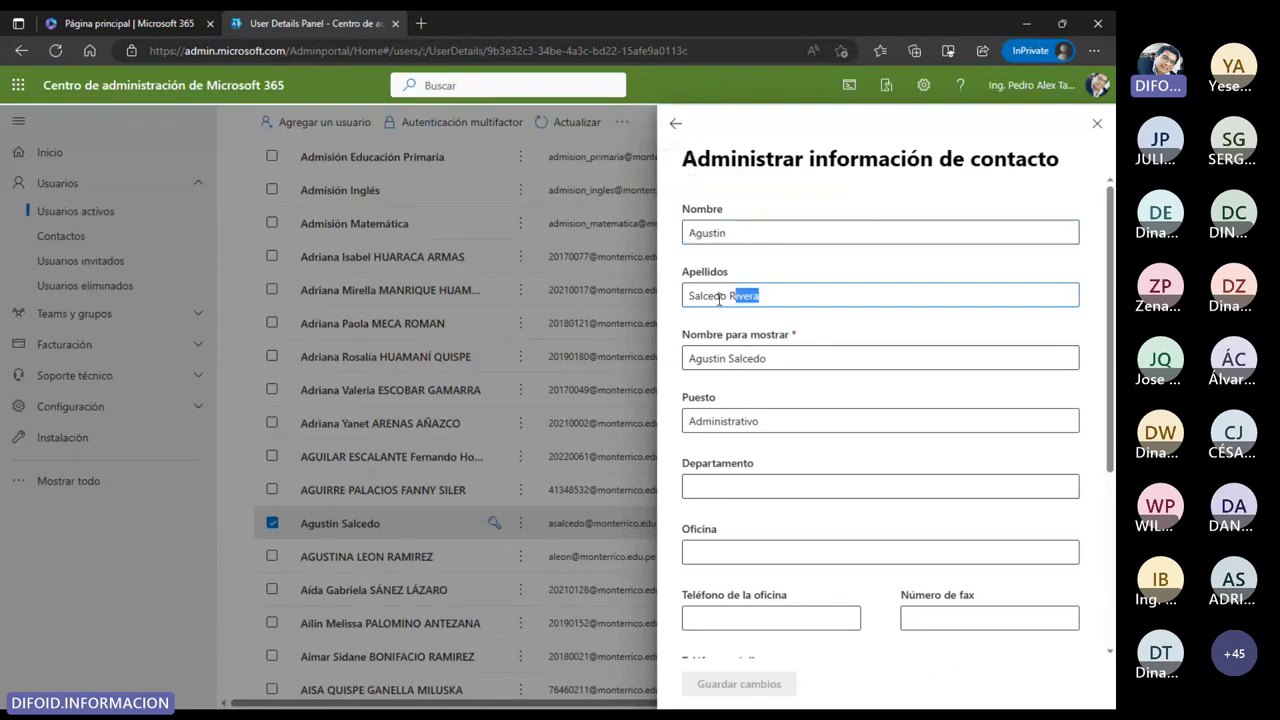
left_click_drag(719, 299, 676, 302)
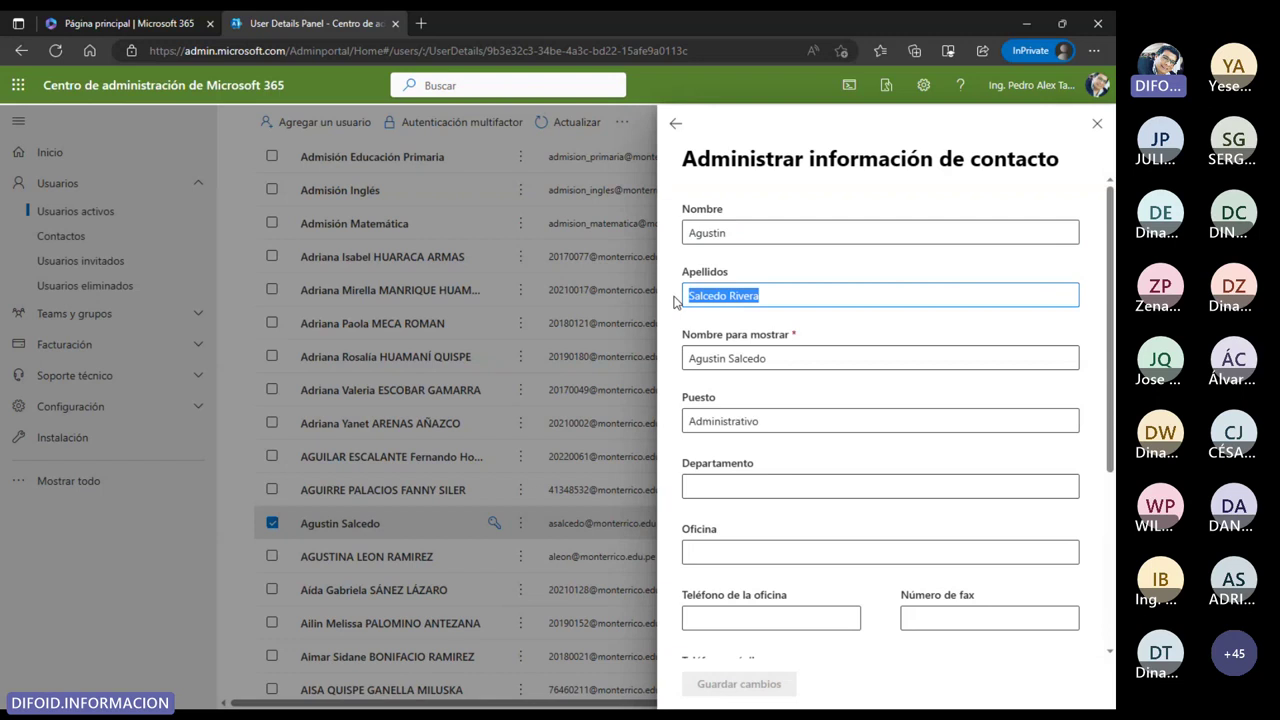
left_click(722, 358)
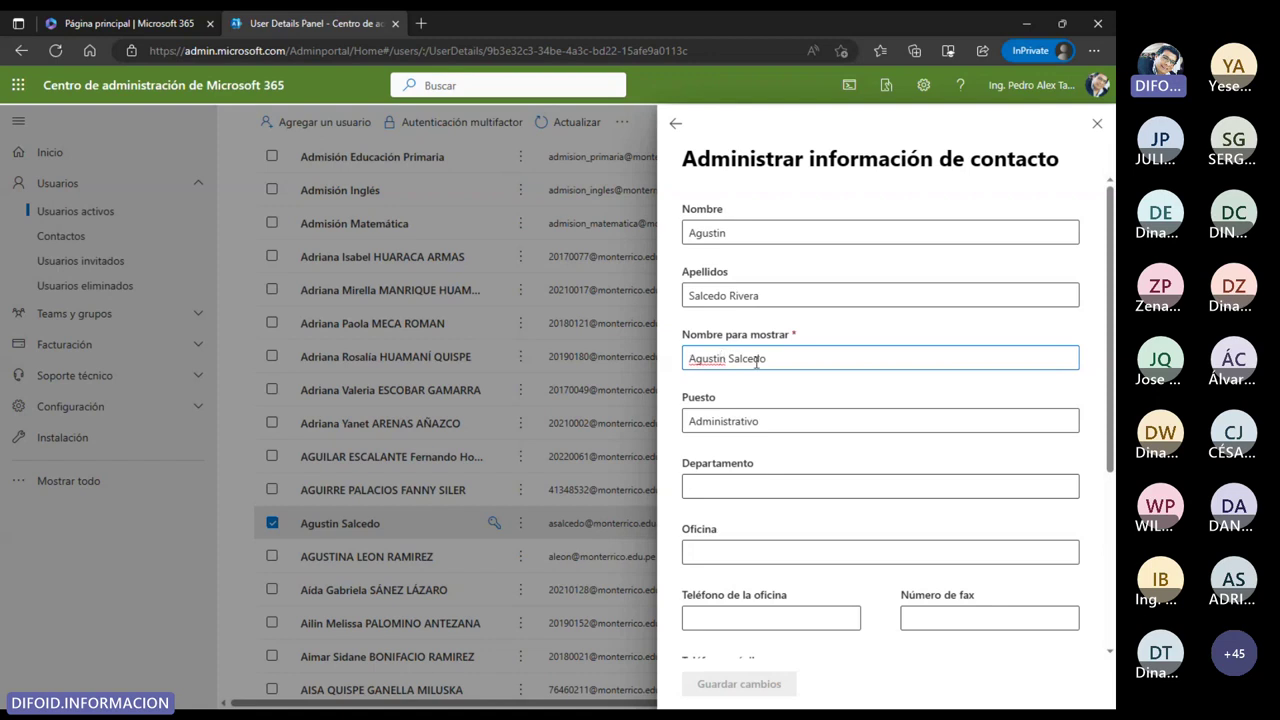
left_click(1020, 88)
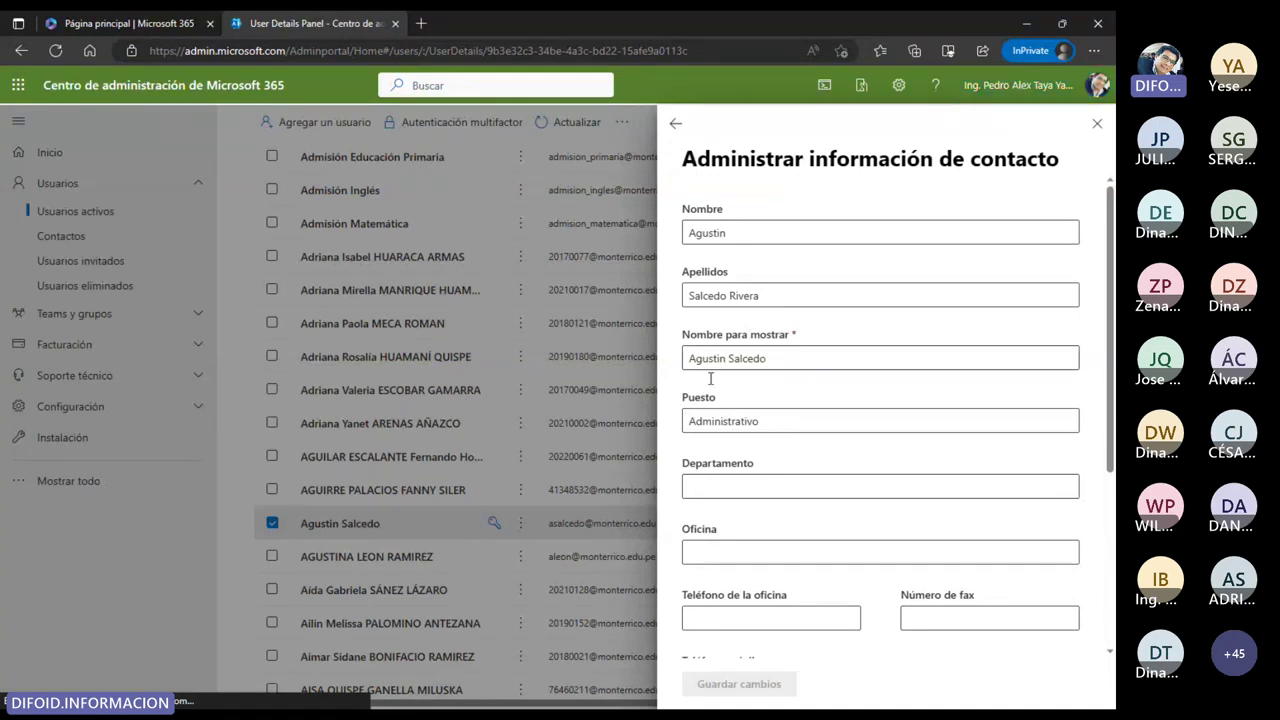
left_click_drag(787, 357, 668, 360)
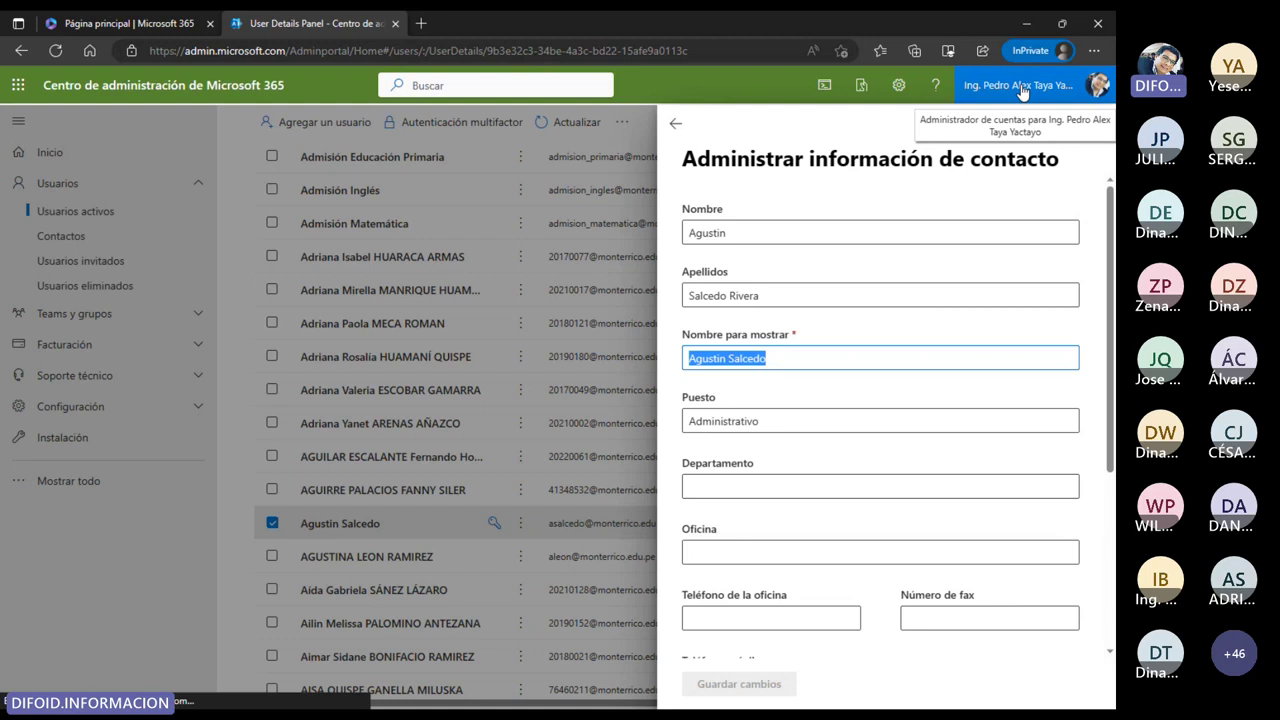
left_click(1060, 112)
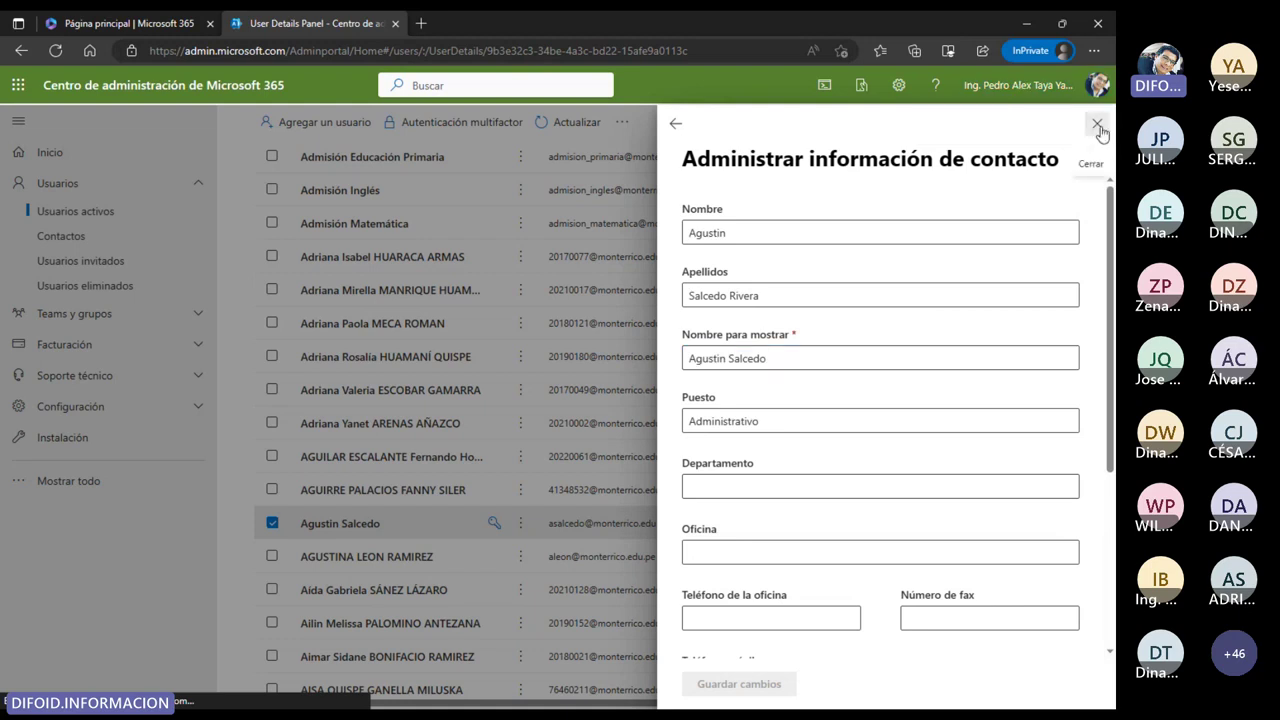
left_click(1097, 125)
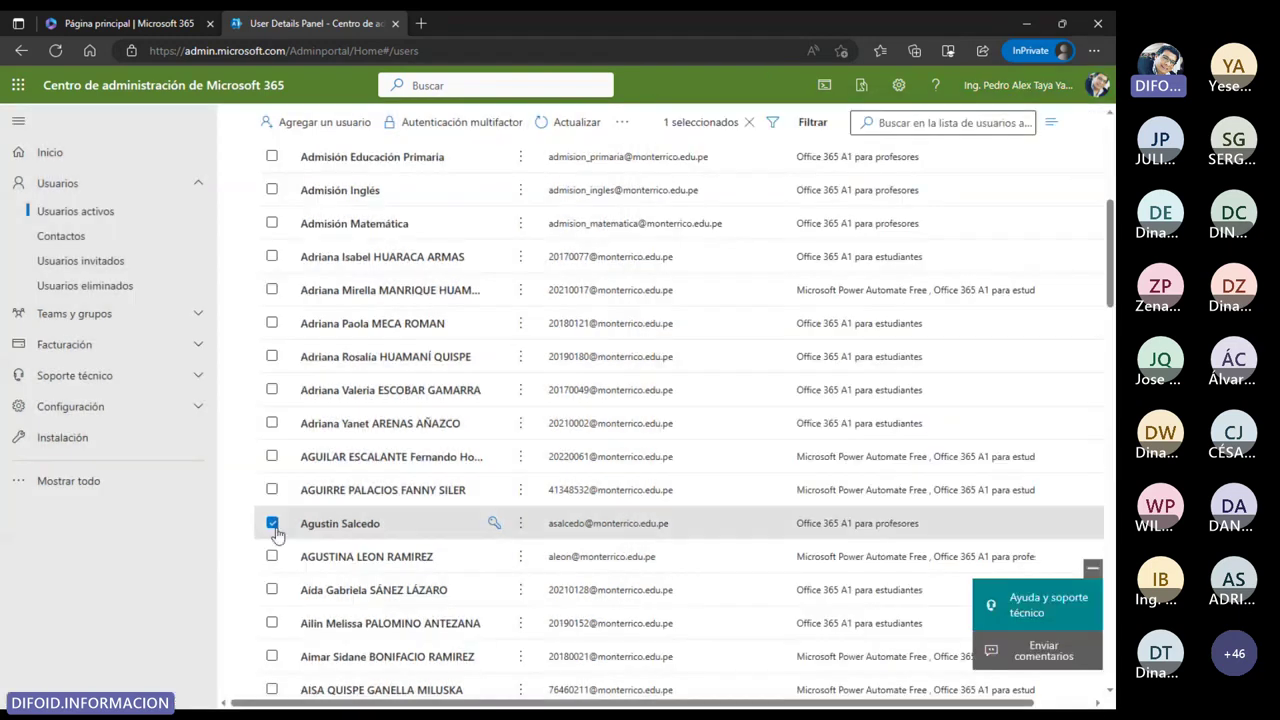
Filter the active users list with the standard filter Administradores globales
scroll(245, 528, "up", 5)
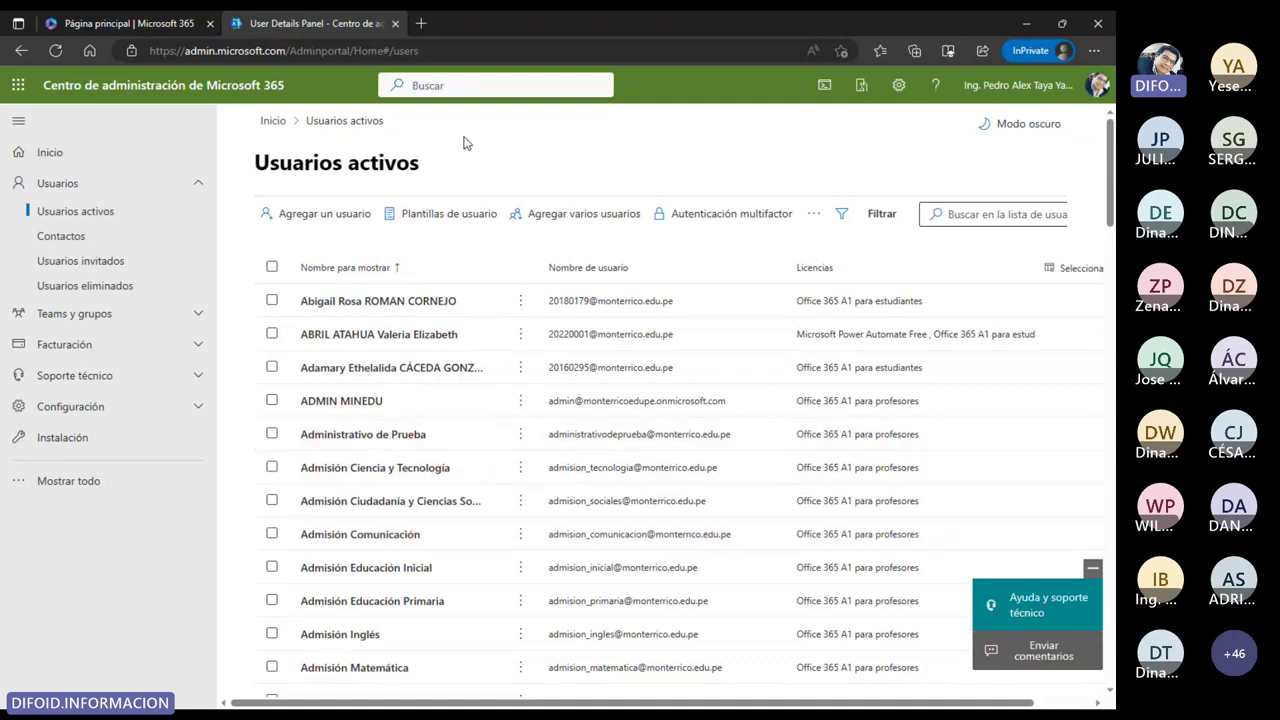
left_click(866, 228)
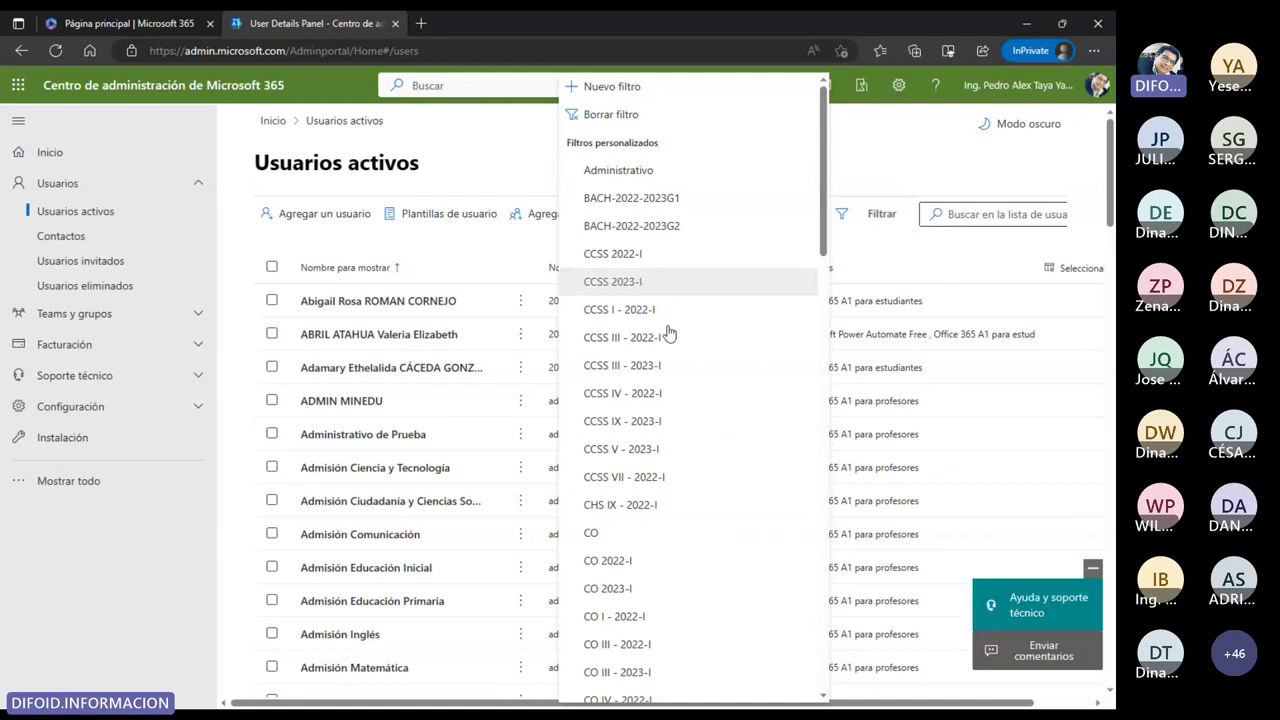
scroll(663, 485, "down", 3)
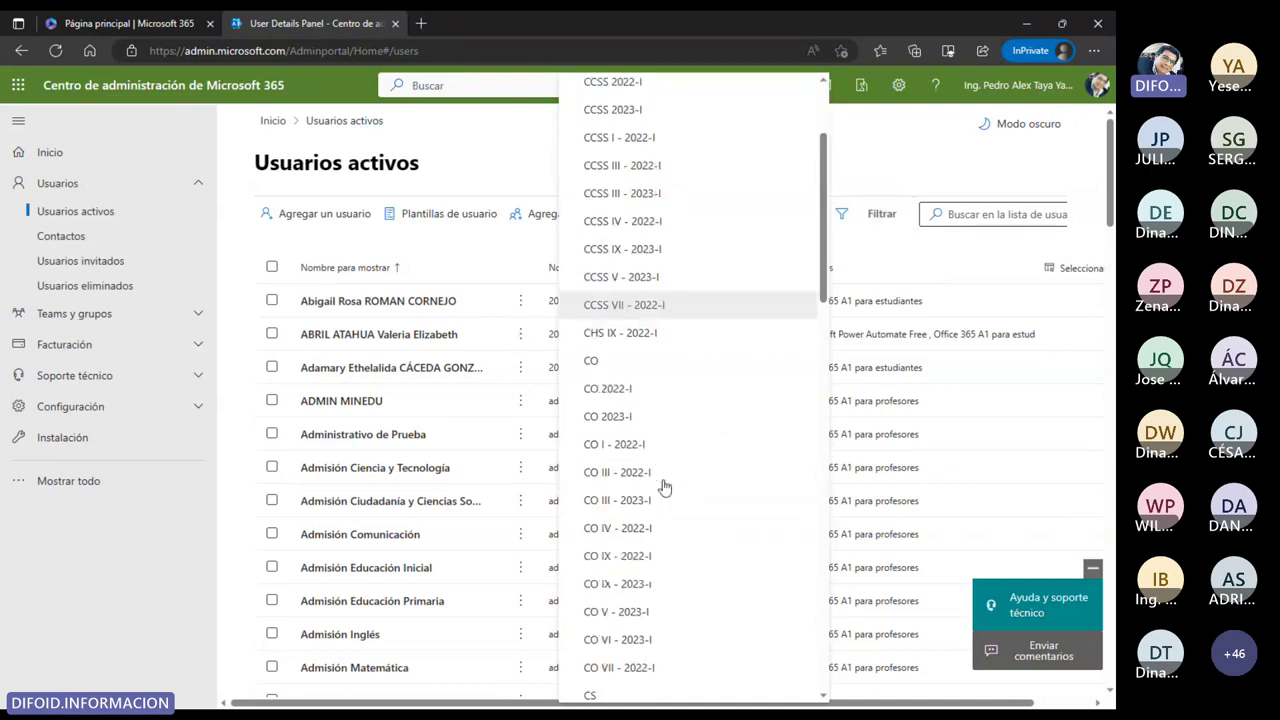
scroll(663, 487, "down", 20)
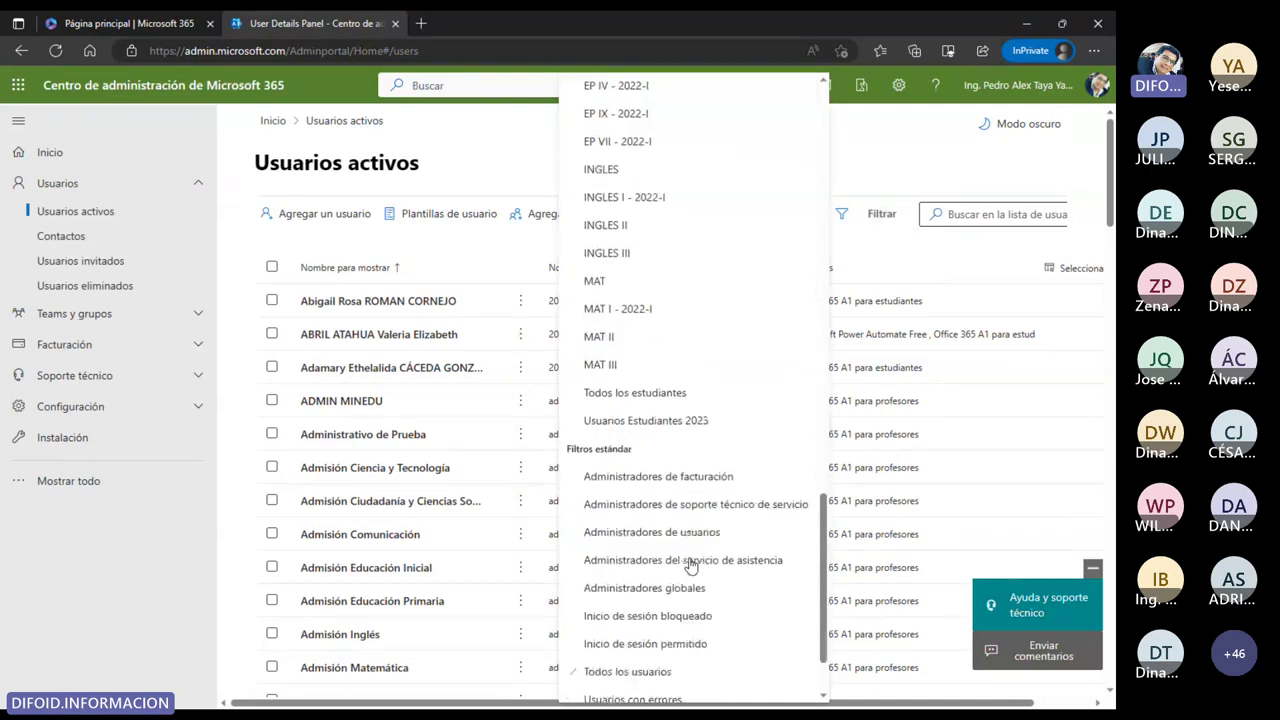
scroll(690, 560, "down", 2)
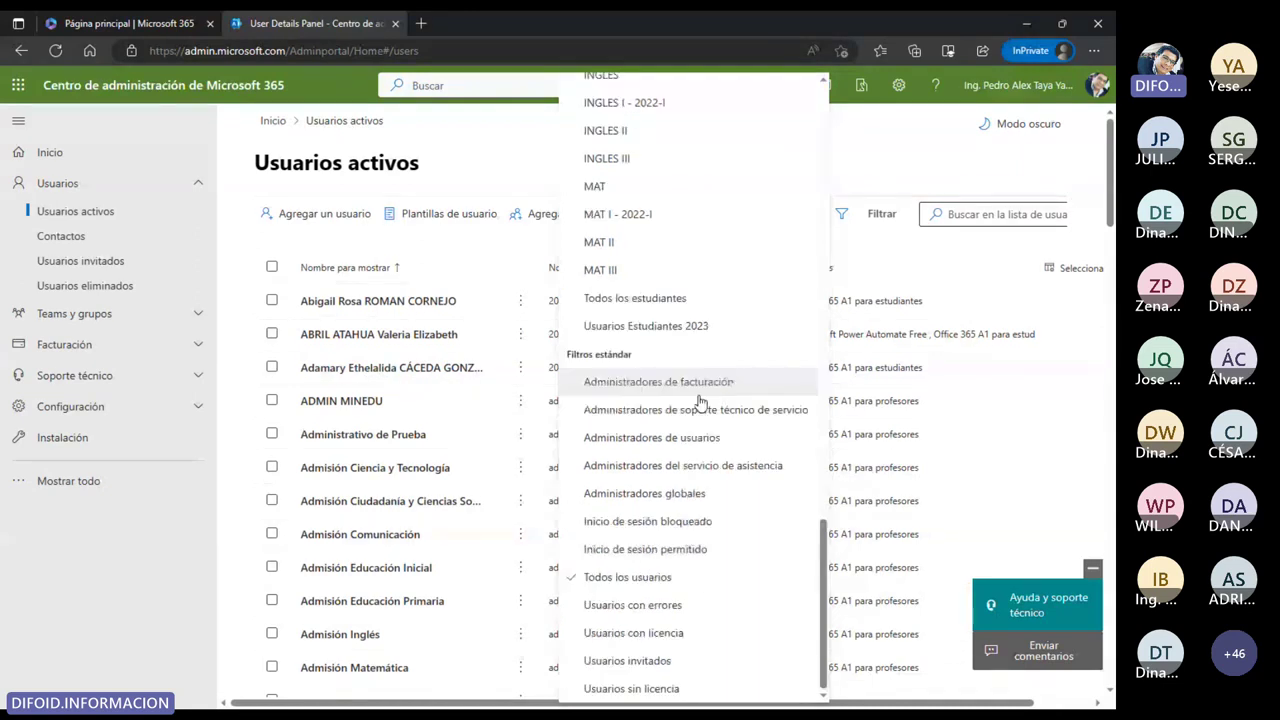
left_click(691, 494)
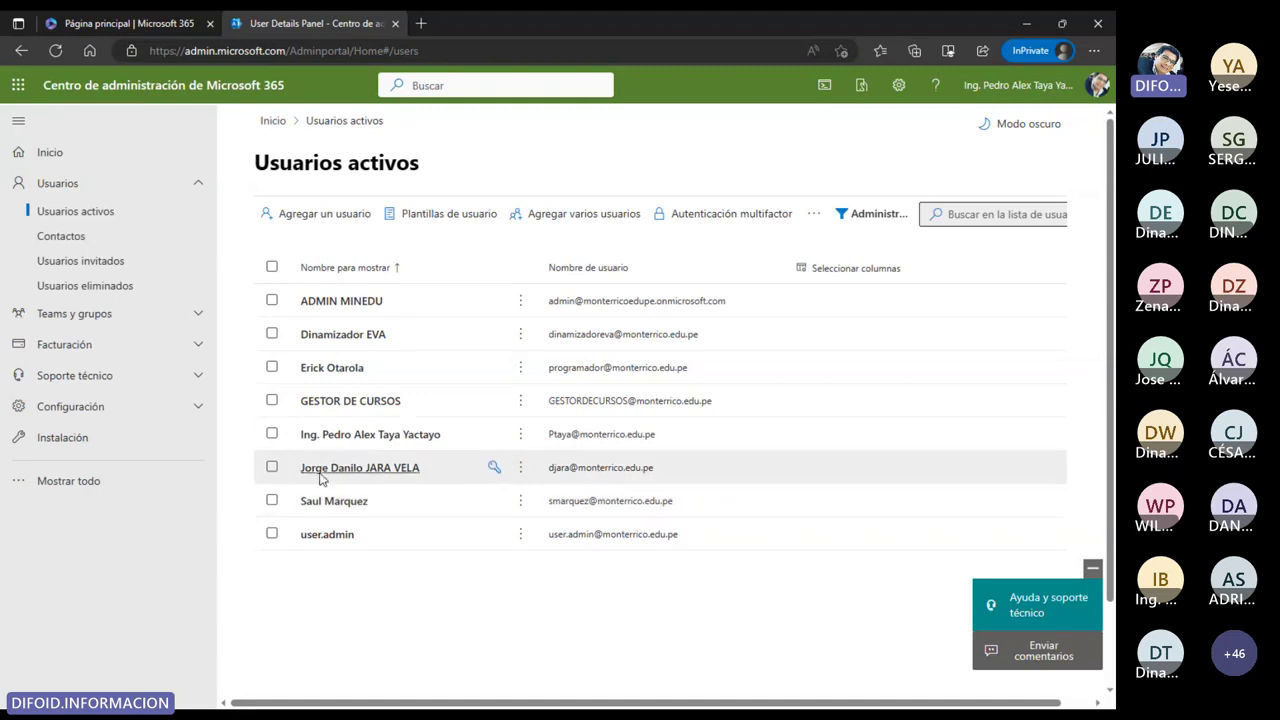
Open the administrator role settings of the global administrator listed directly above the last two accounts and review the available roles
left_click(362, 467)
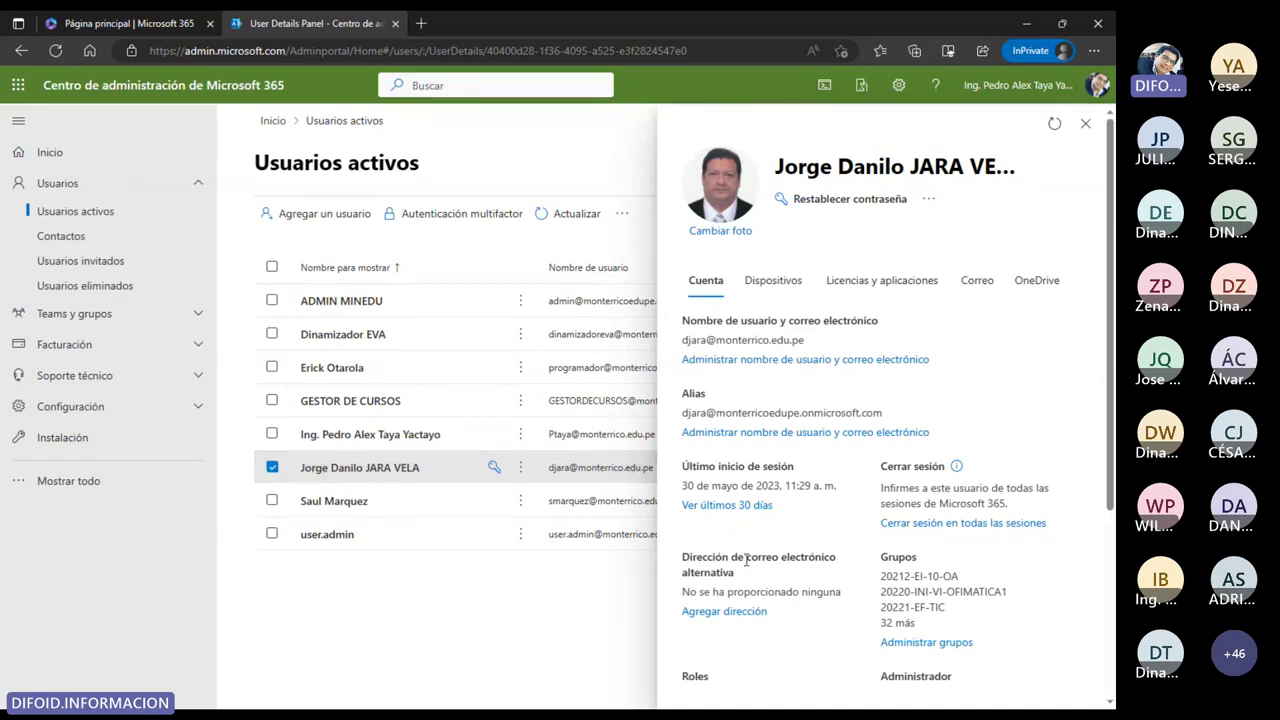
scroll(745, 560, "down", 3)
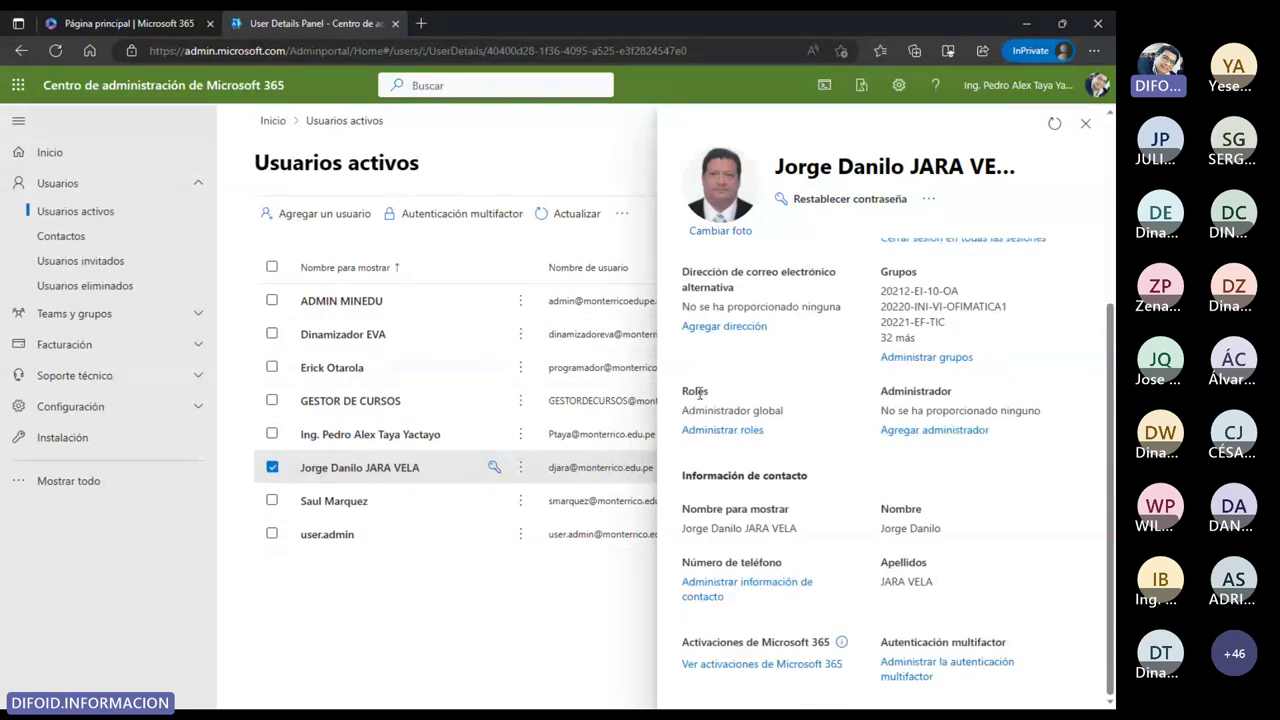
left_click(708, 432)
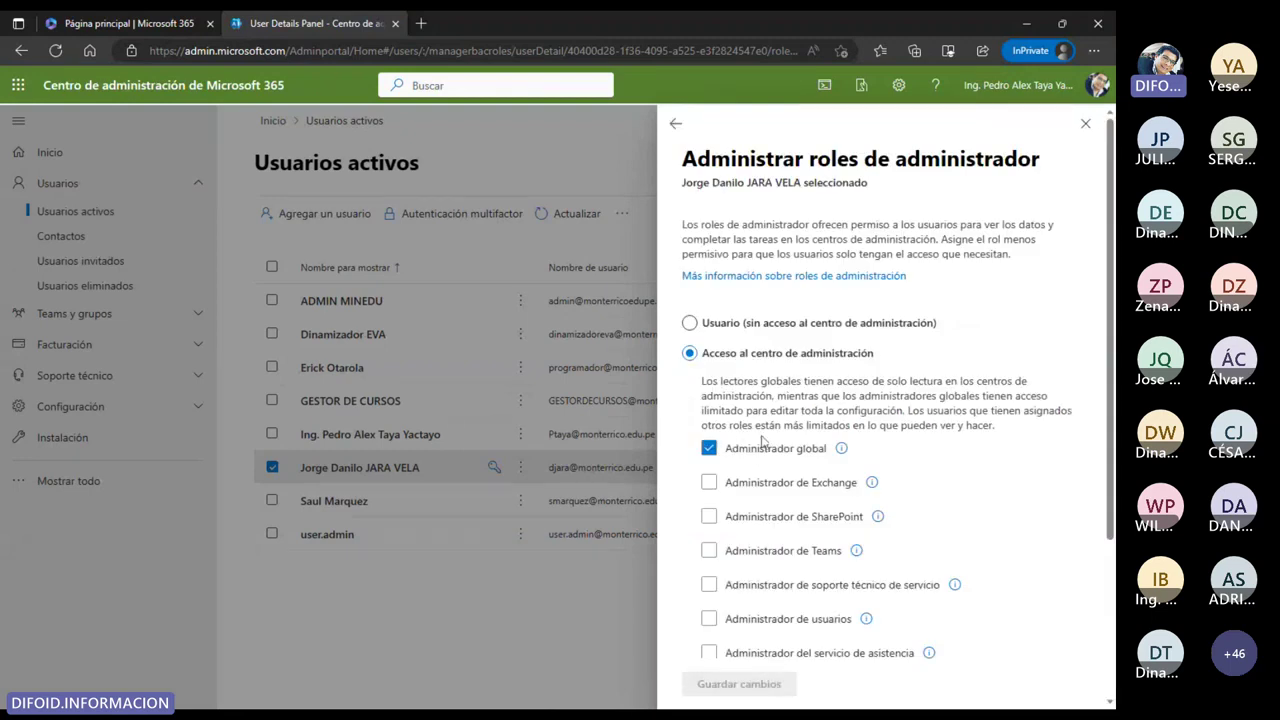
scroll(765, 445, "down", 1)
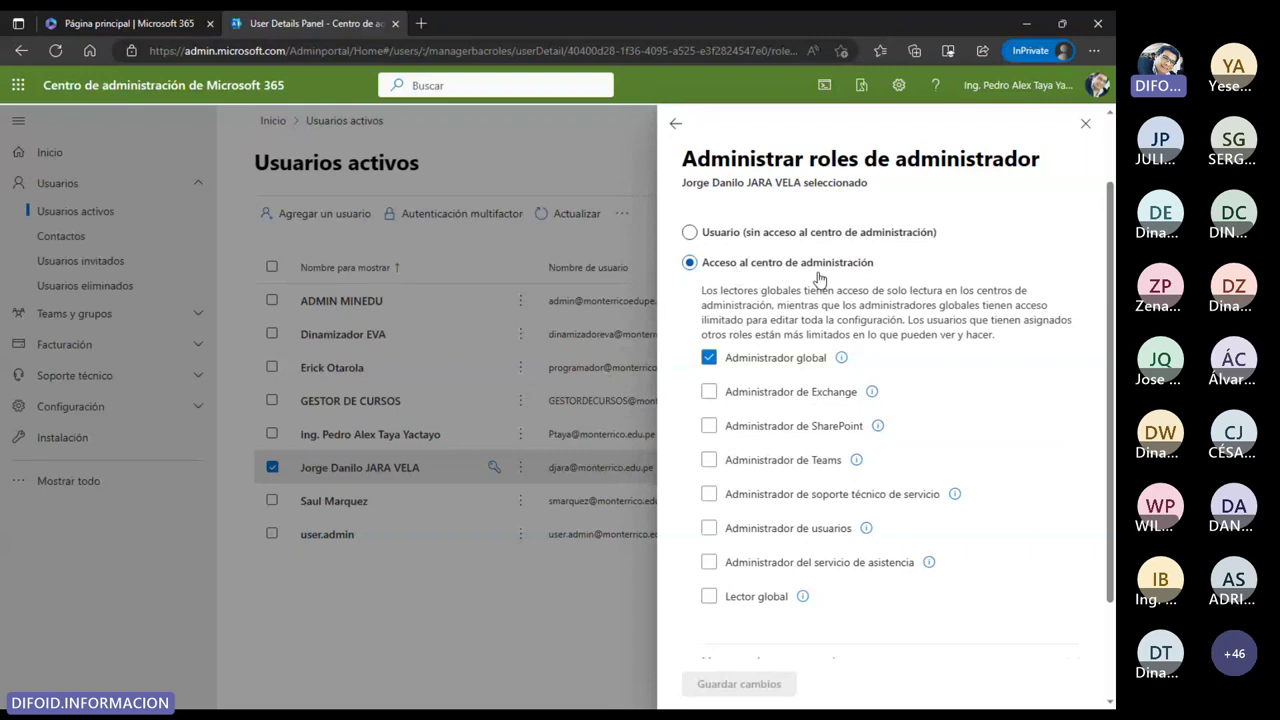
Add the Exchange, SharePoint, Teams, soporte técnico de servicio, usuarios and servicio de asistencia administrator roles plus Lector global to the account
left_click(709, 392)
left_click(709, 426)
left_click(709, 460)
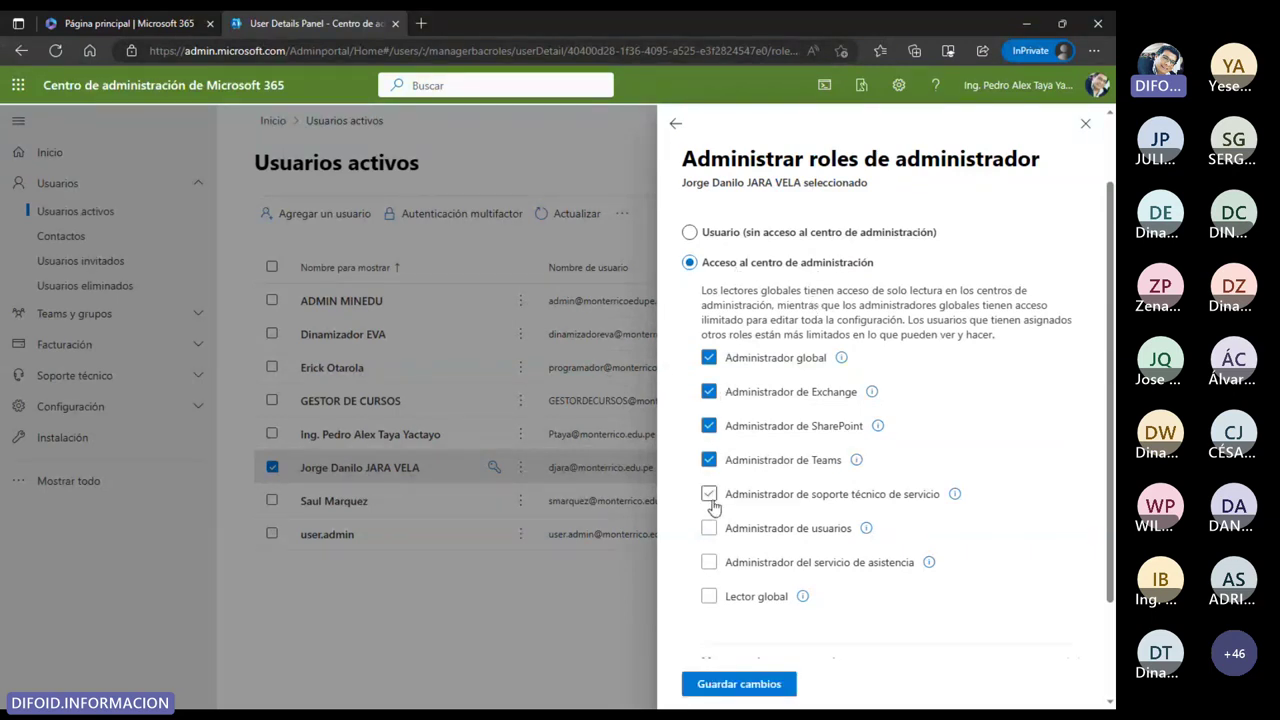
left_click(709, 494)
left_click(709, 528)
left_click(709, 562)
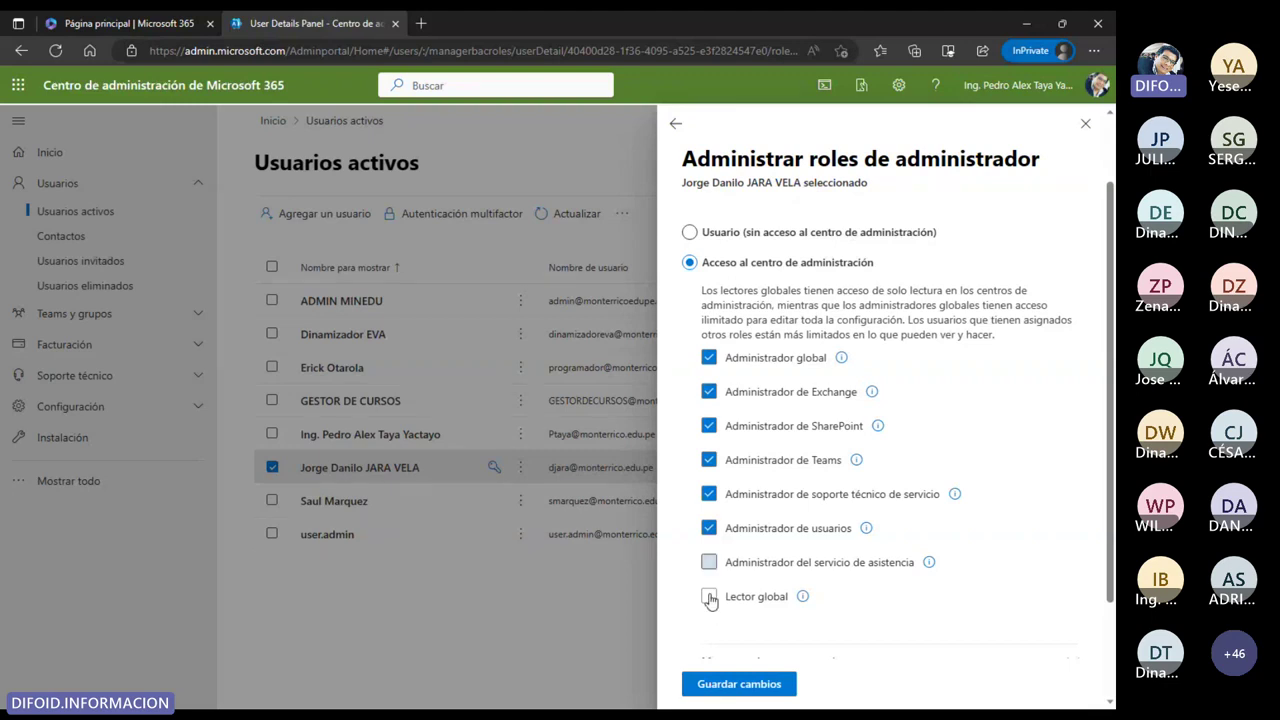
left_click(709, 596)
Remove every administrator role from the account's selection except Lector global
left_click(708, 357)
left_click(708, 391)
left_click(708, 425)
left_click(708, 460)
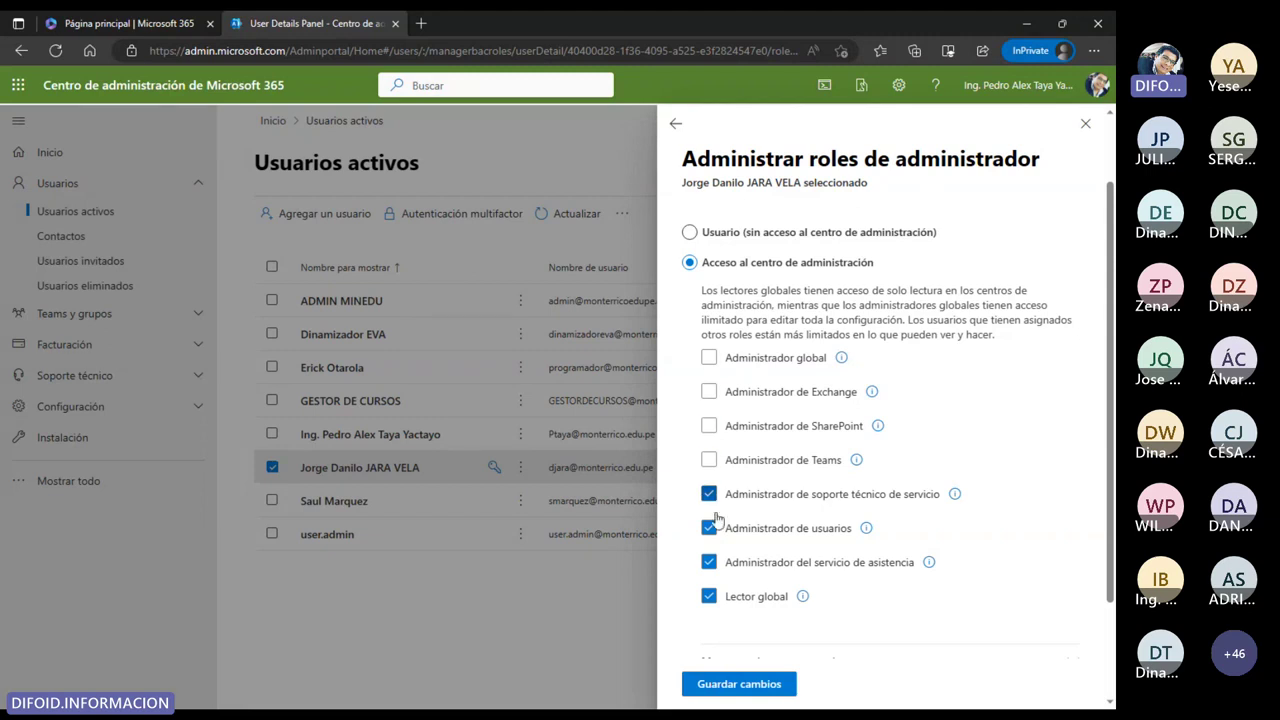
left_click(708, 494)
left_click(708, 528)
left_click(708, 562)
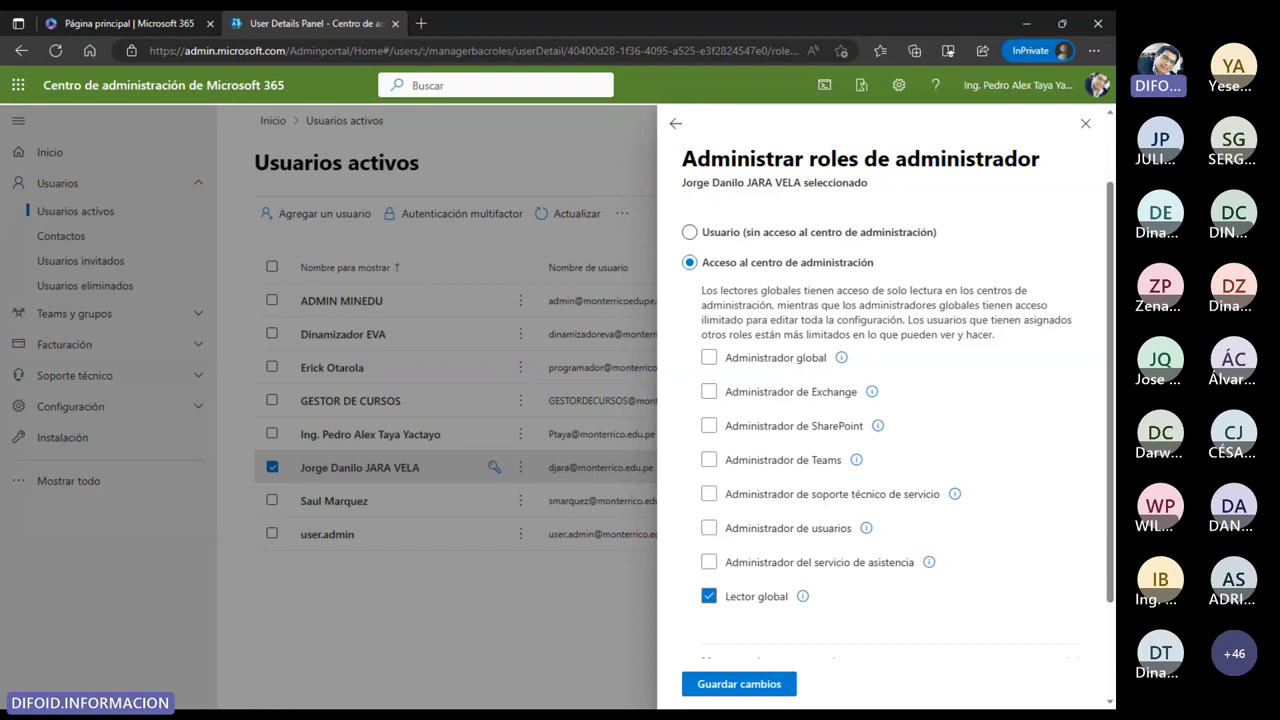
key("alt+Tab")
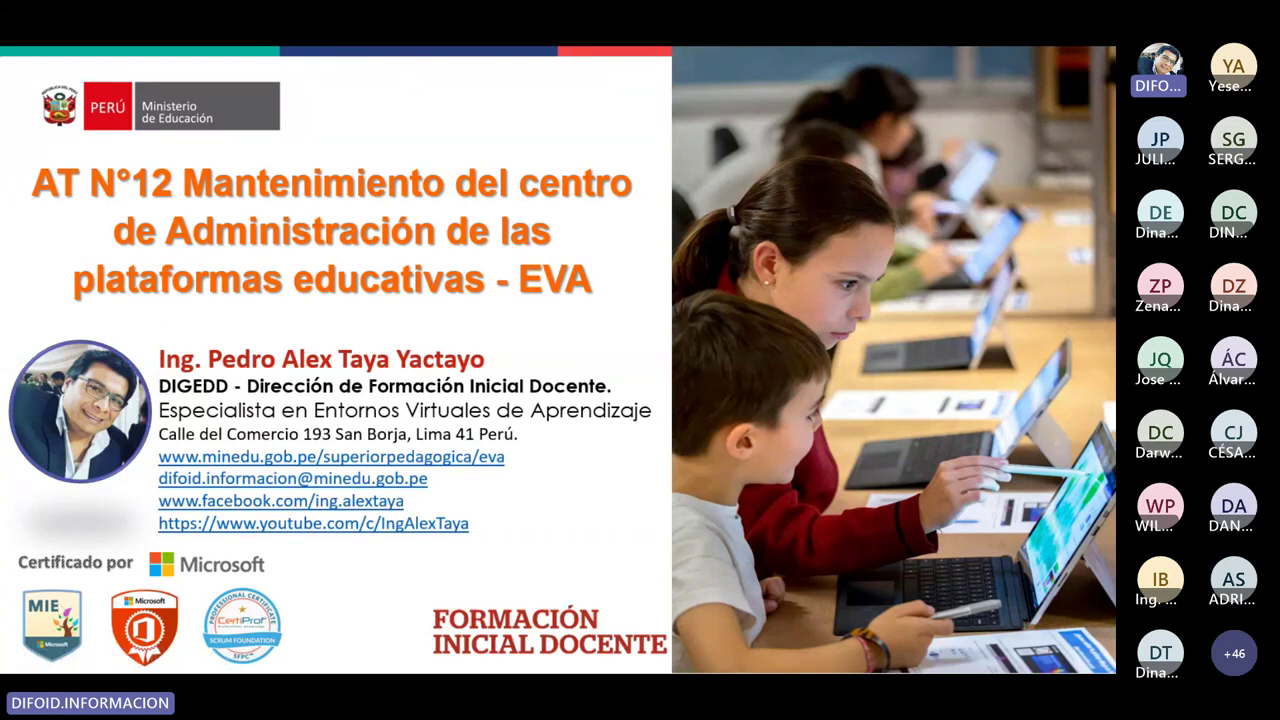
key("alt+Tab")
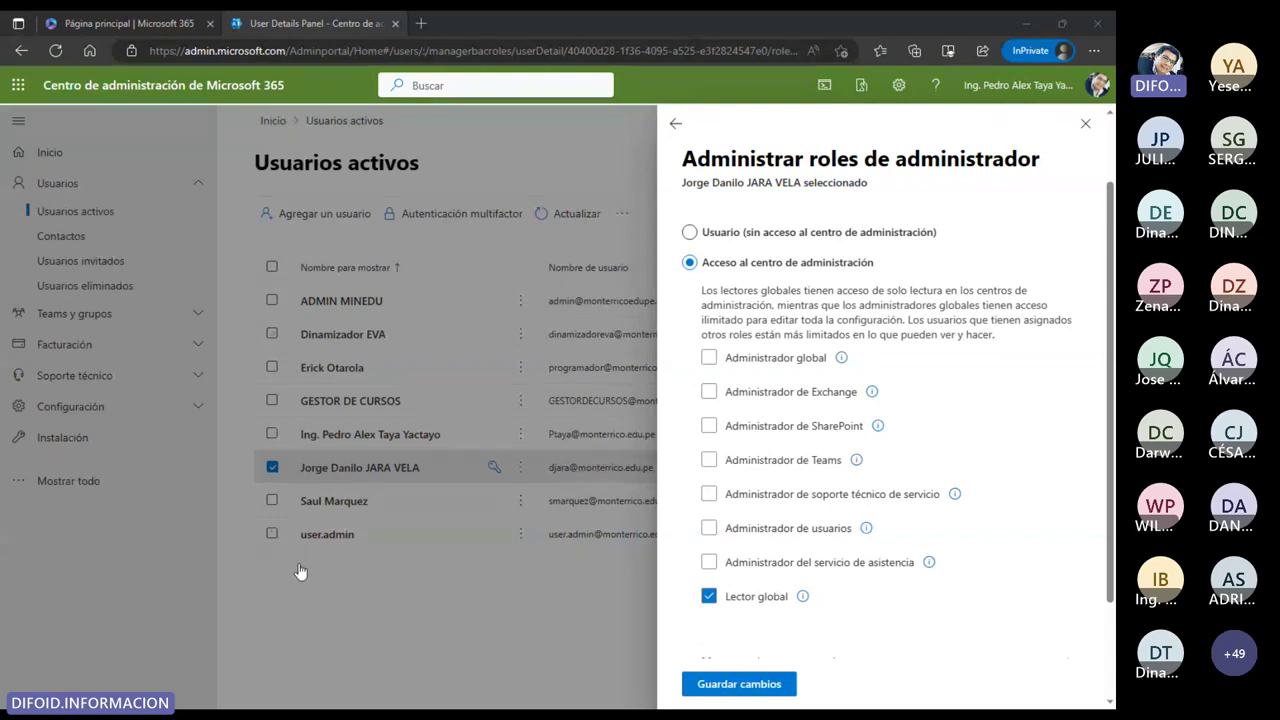
Leave the role settings without saving, close the account's details and deselect the account in the user list
left_click(686, 130)
left_click(676, 125)
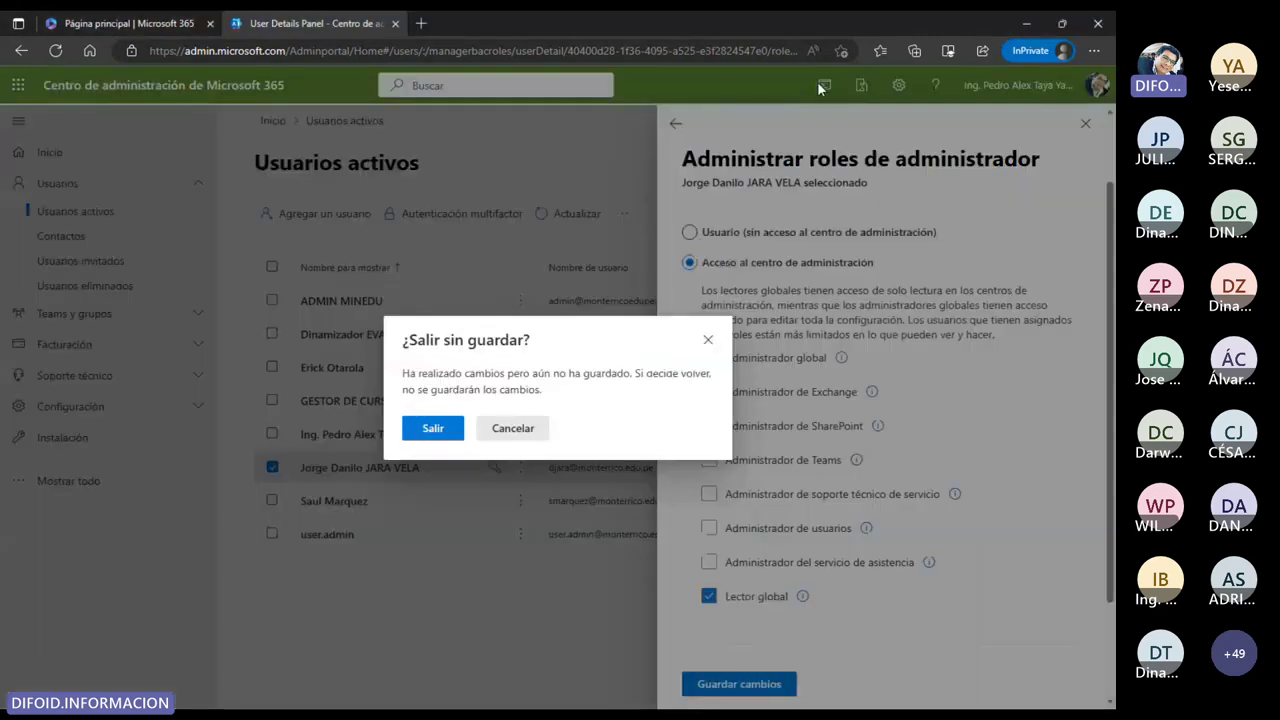
left_click(450, 425)
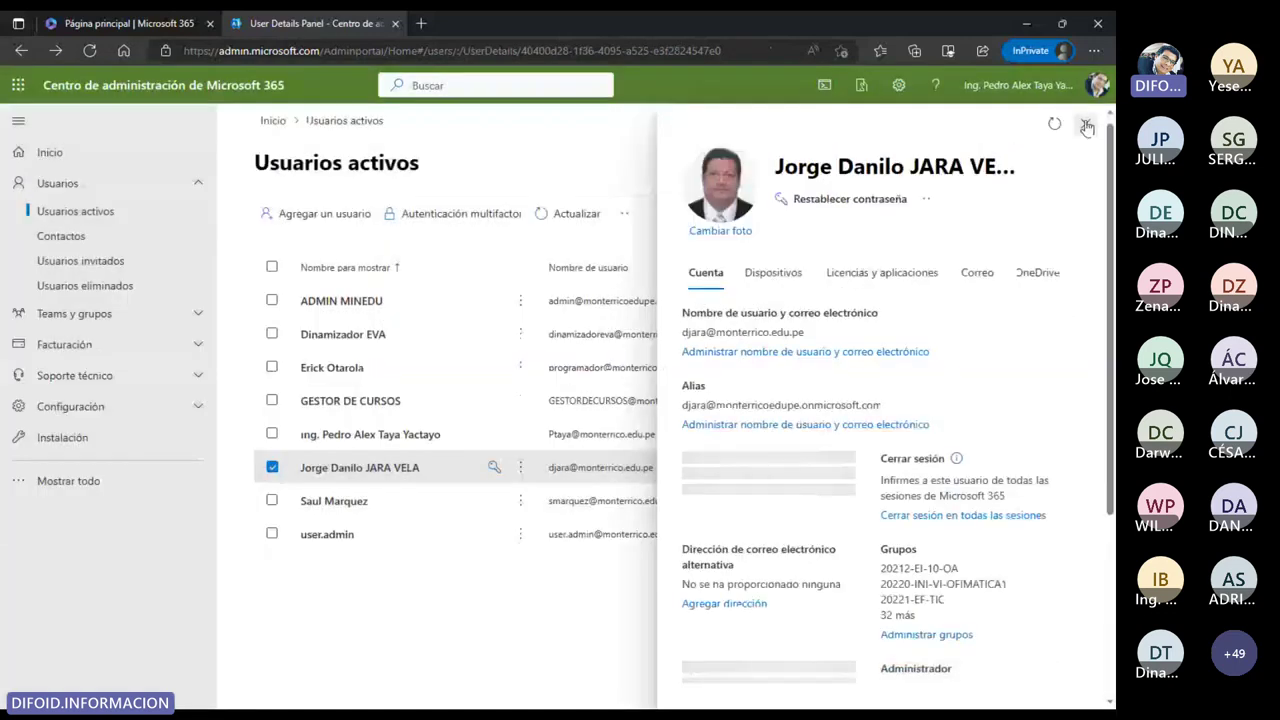
left_click(1085, 123)
left_click(272, 468)
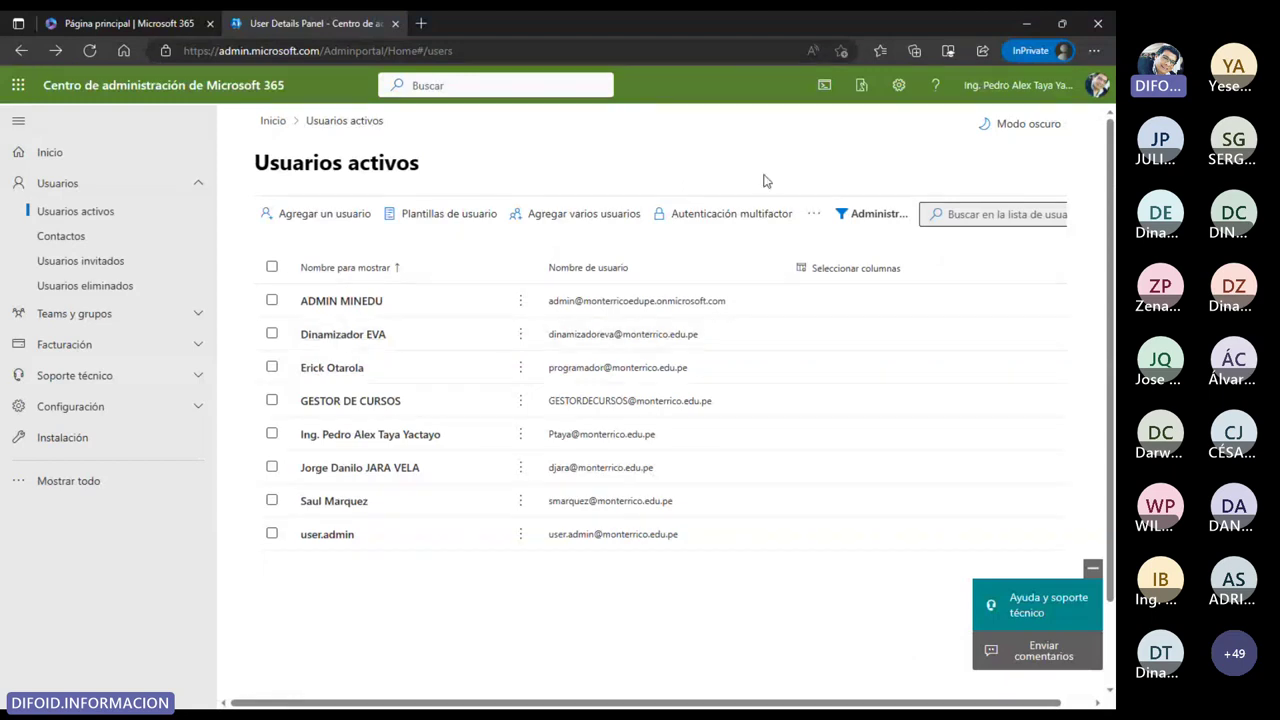
Review the custom and standard filters available for active users, keeping the current filter applied
left_click(872, 212)
scroll(640, 545, "down", 15)
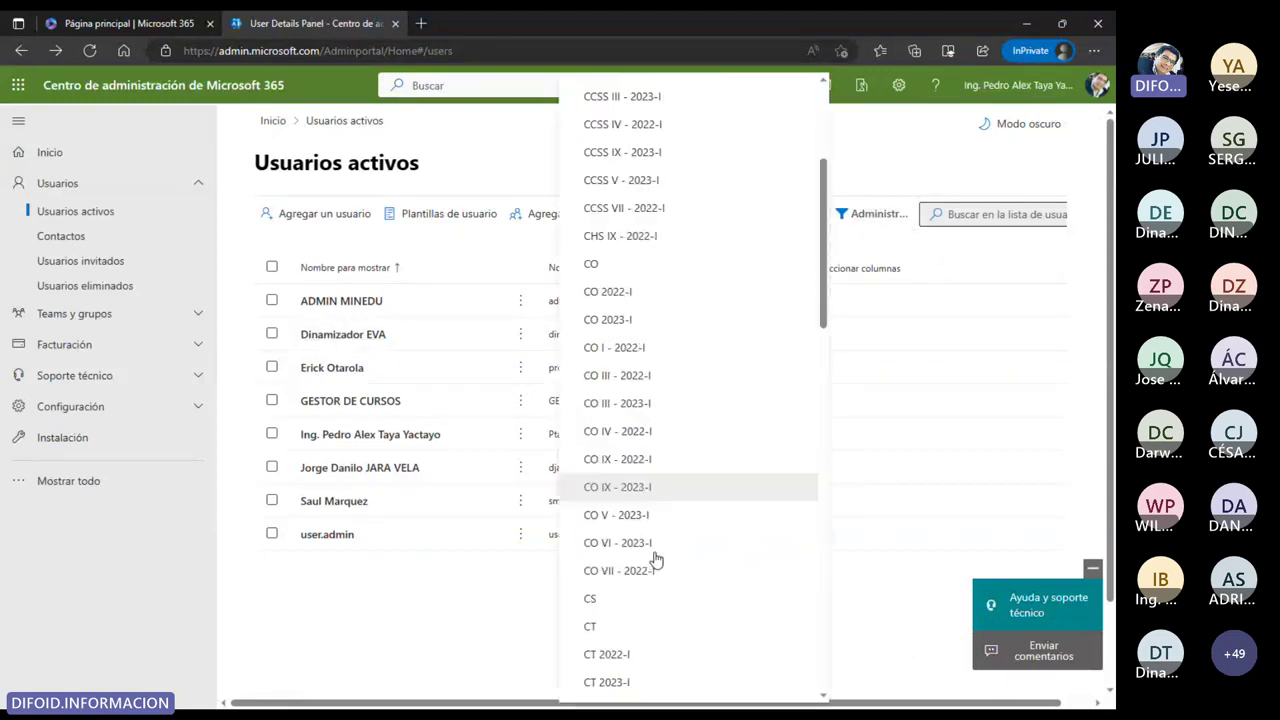
scroll(663, 535, "down", 3)
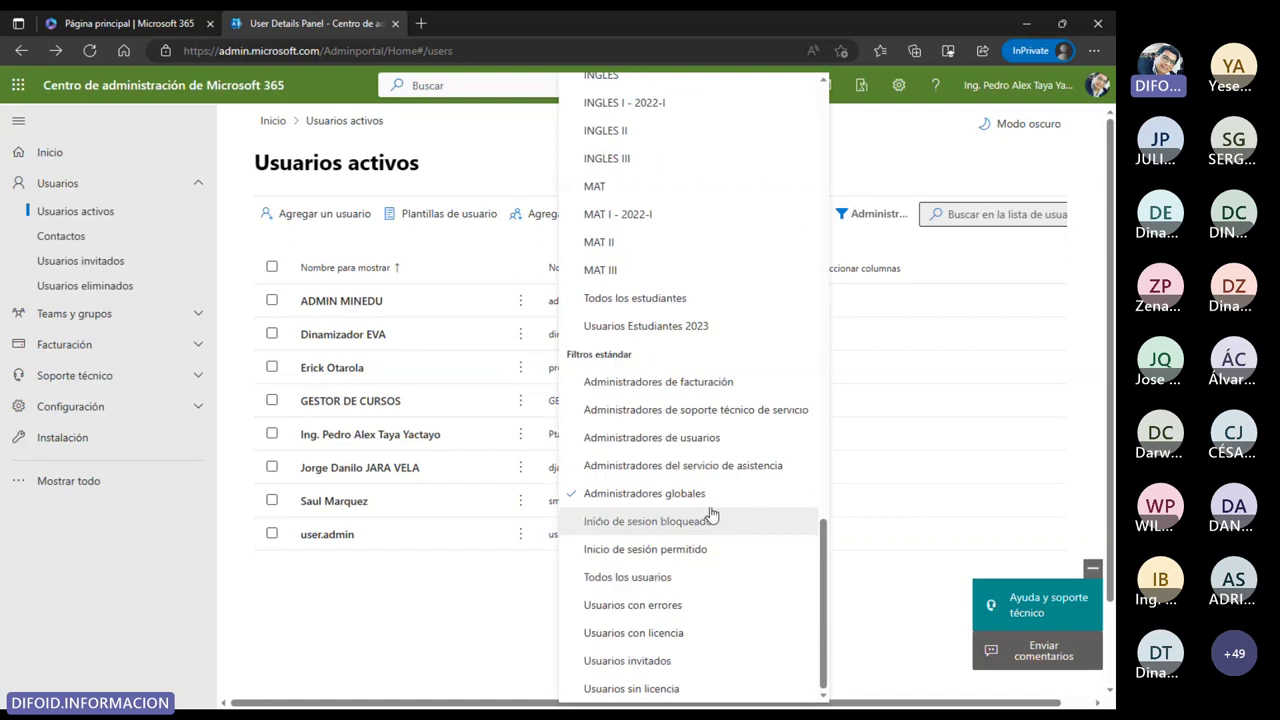
left_click(370, 614)
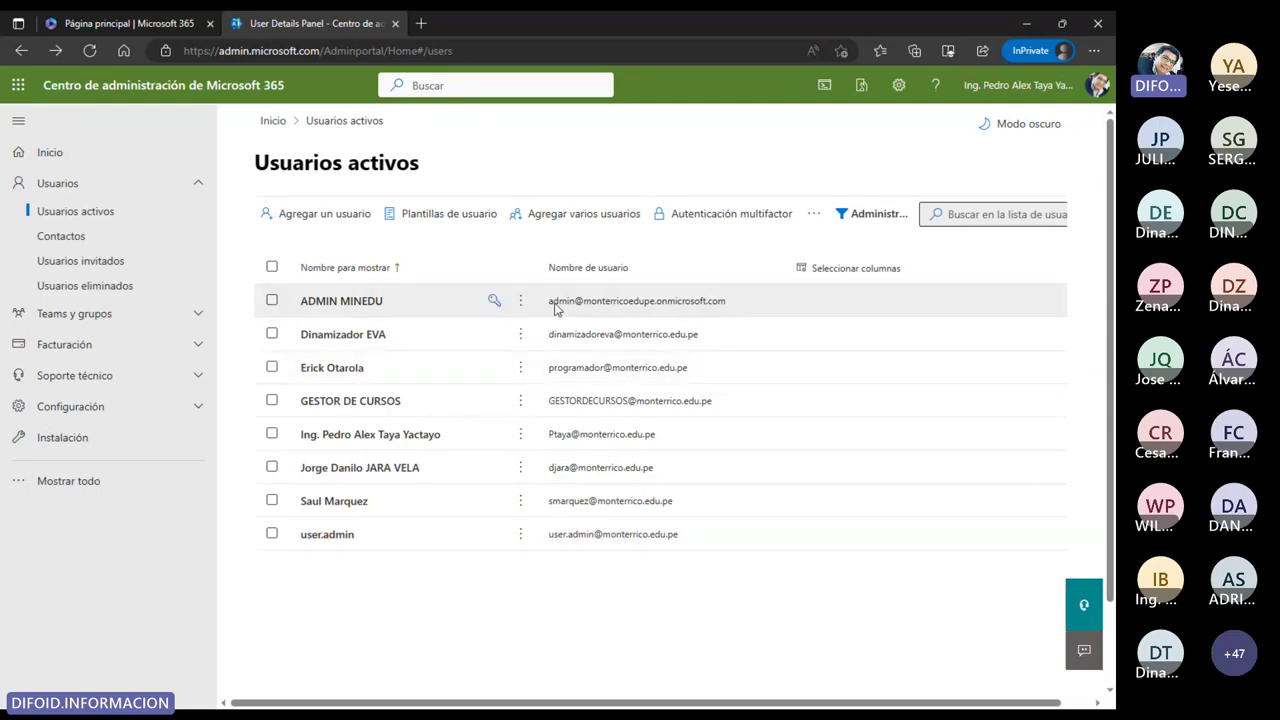
Open the user.admin account's details and review its assigned role and the password reset options, without resetting the password
left_click(337, 538)
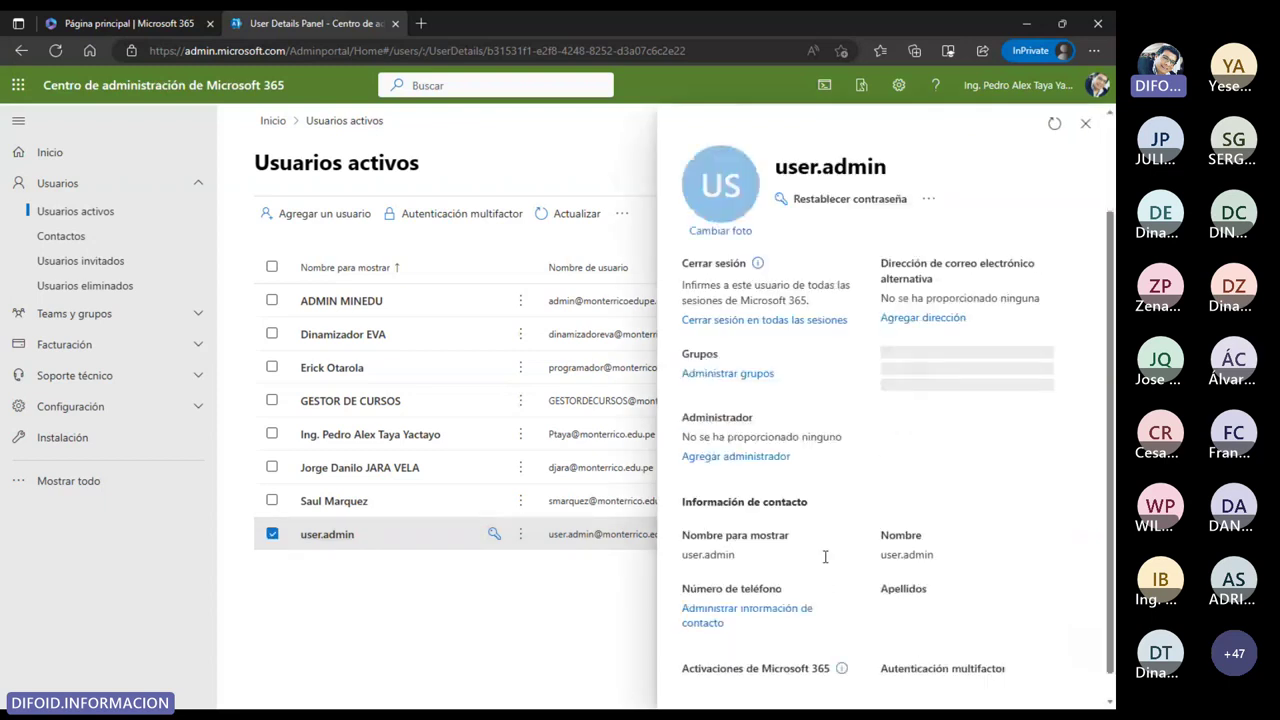
scroll(809, 523, "down", 2)
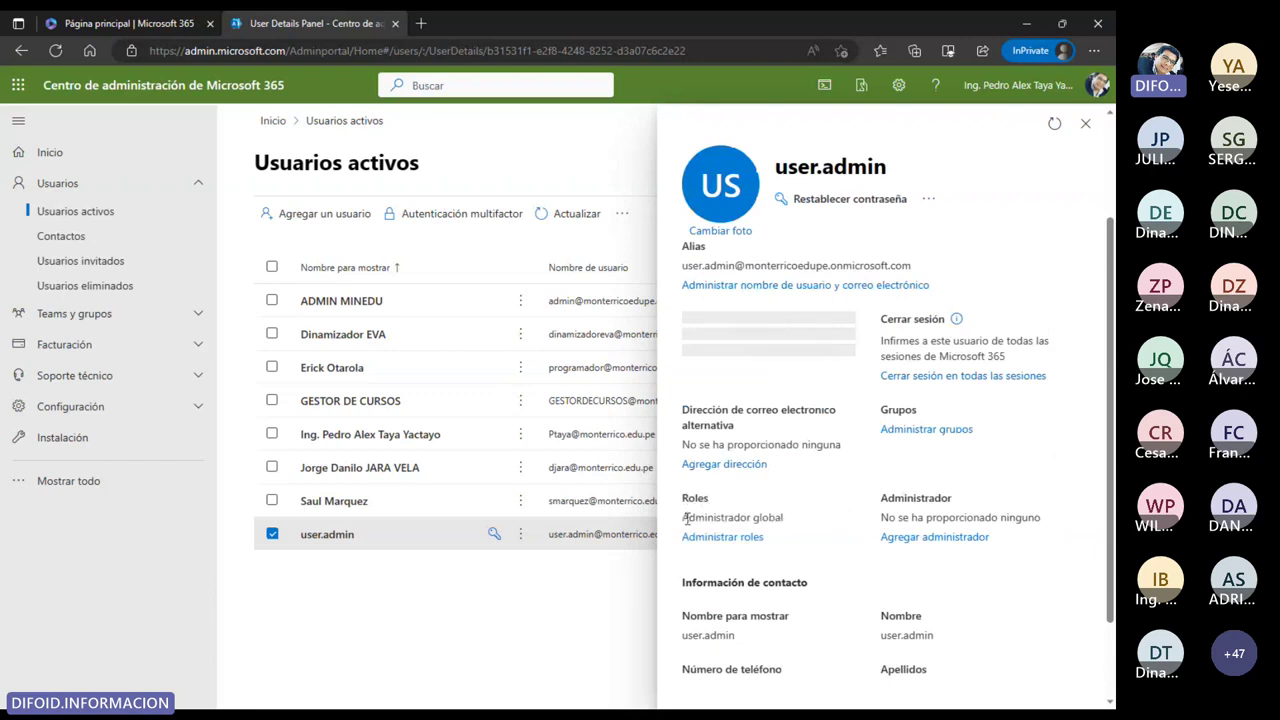
left_click_drag(686, 517, 788, 520)
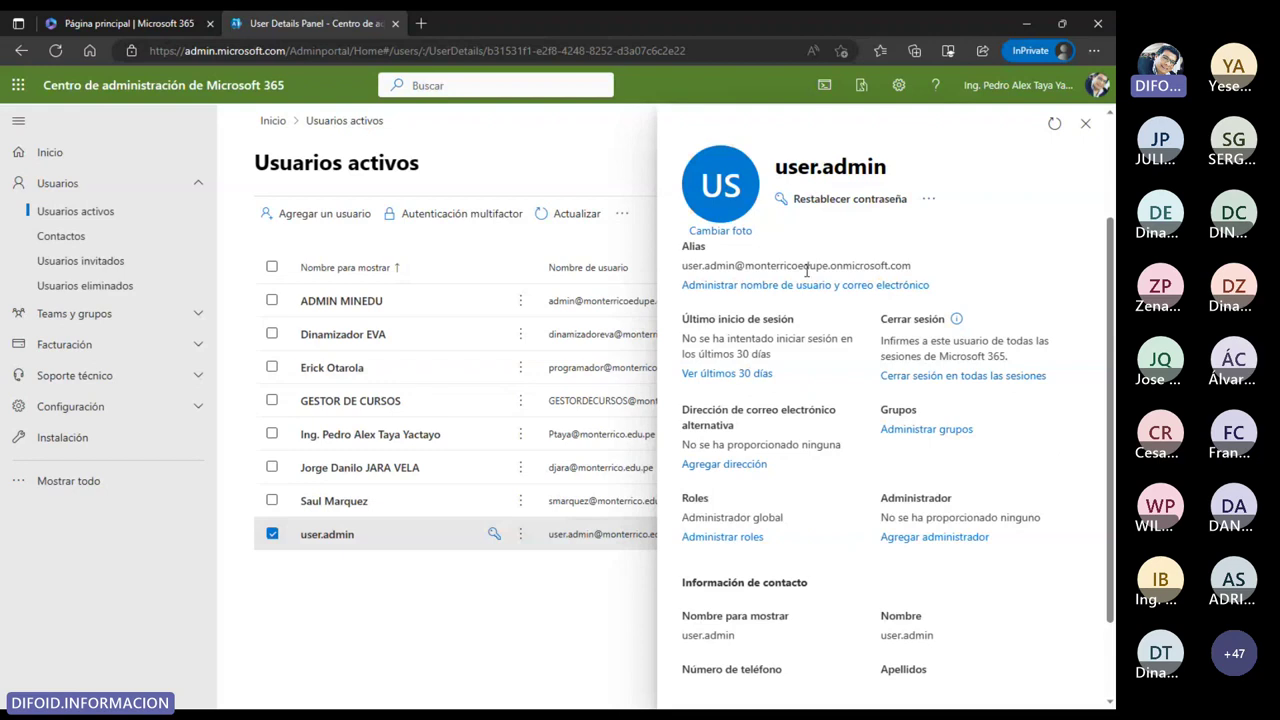
left_click(810, 200)
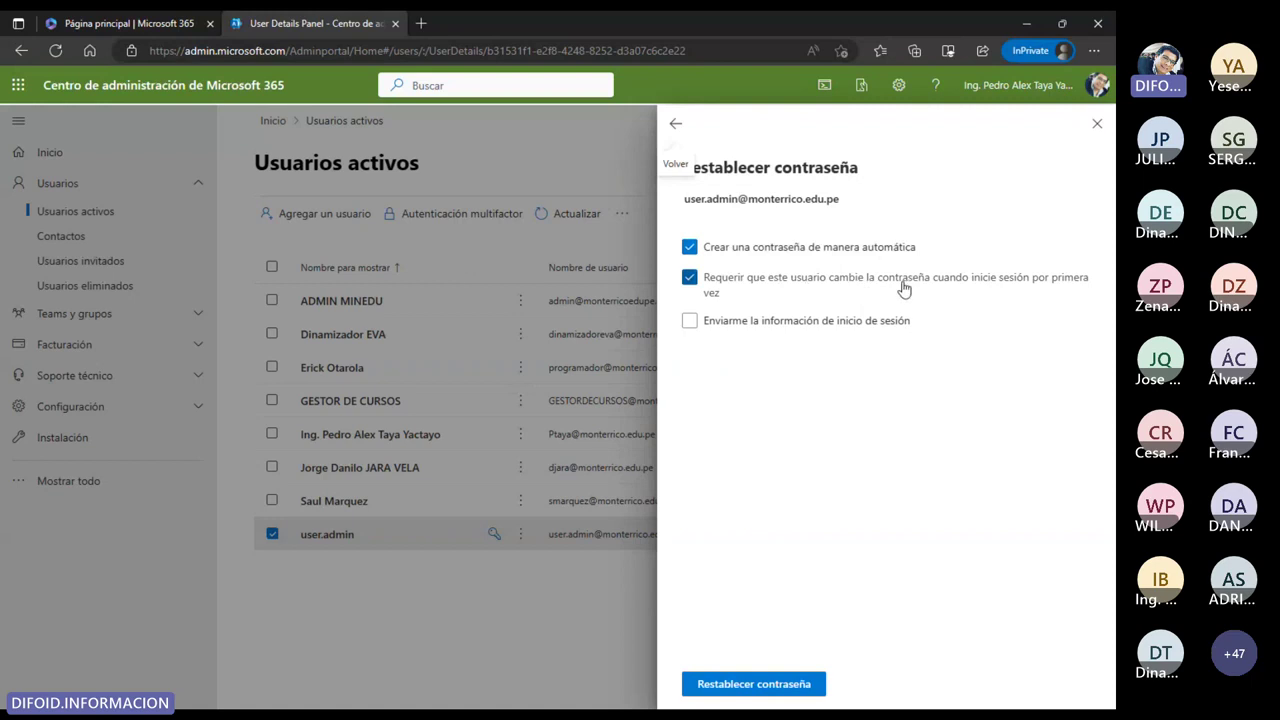
left_click(704, 132)
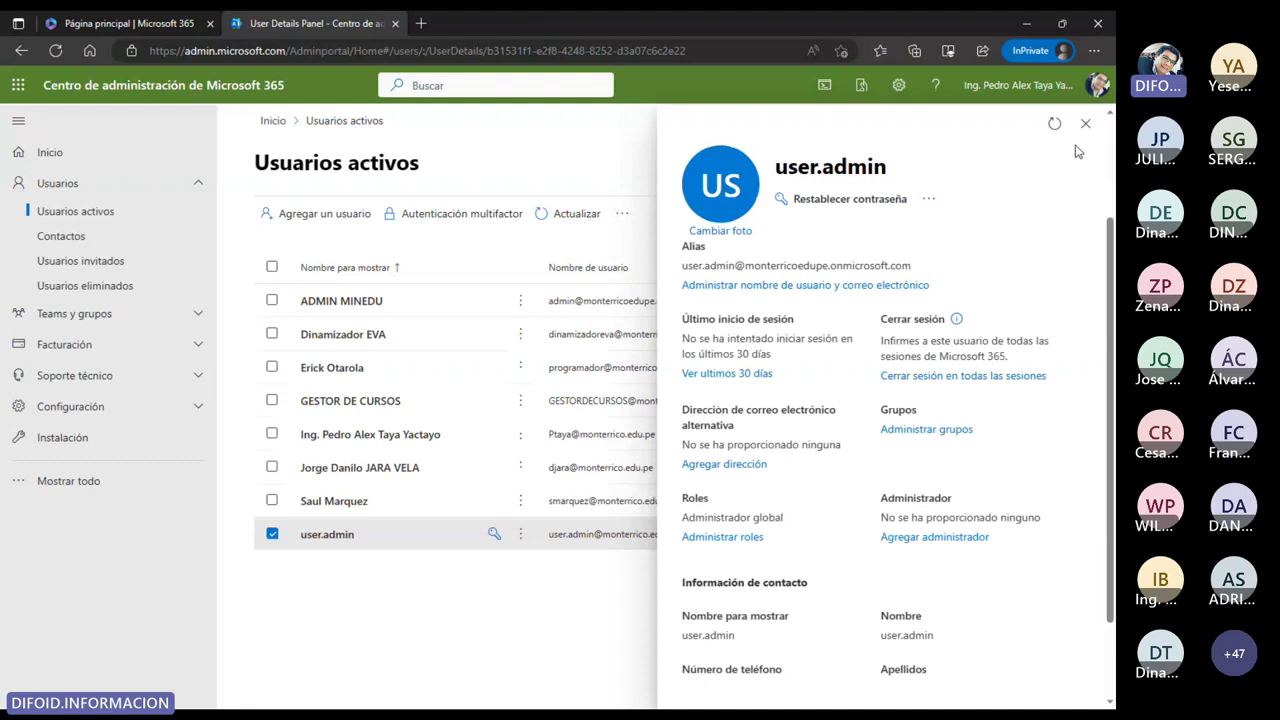
Close the user.admin account's details and deselect the account in the active users list
left_click(1085, 123)
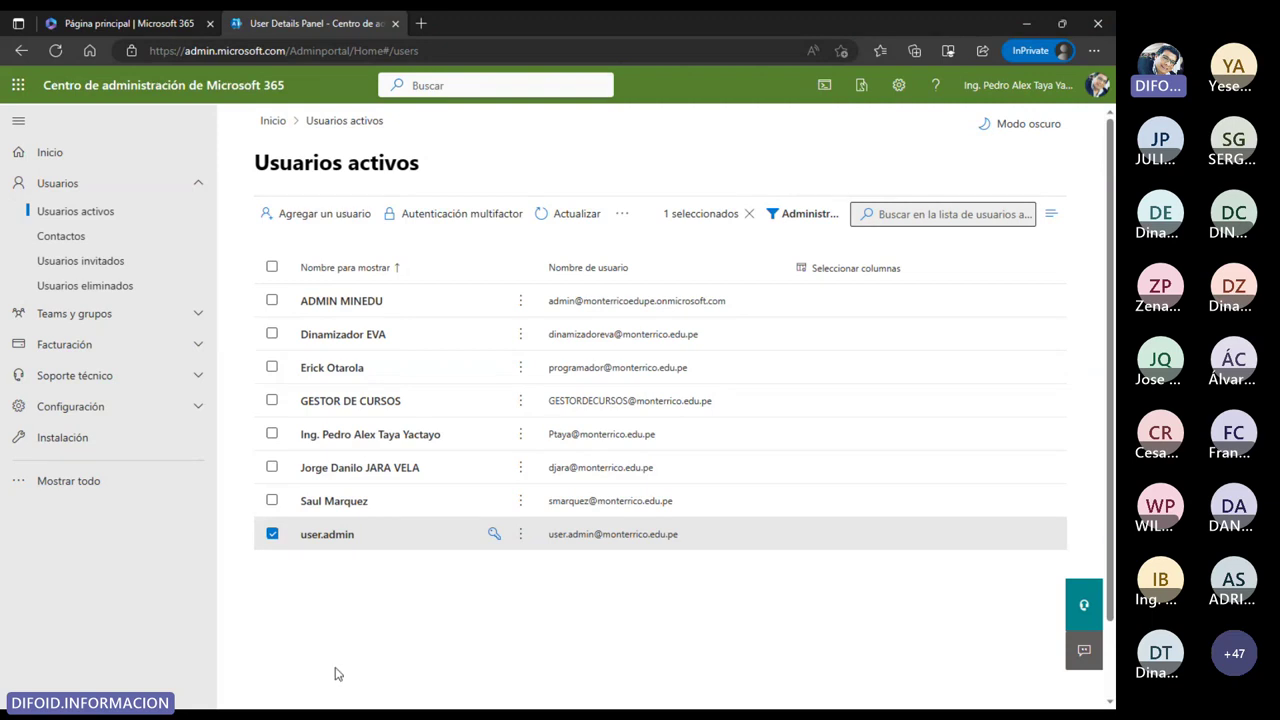
left_click(271, 534)
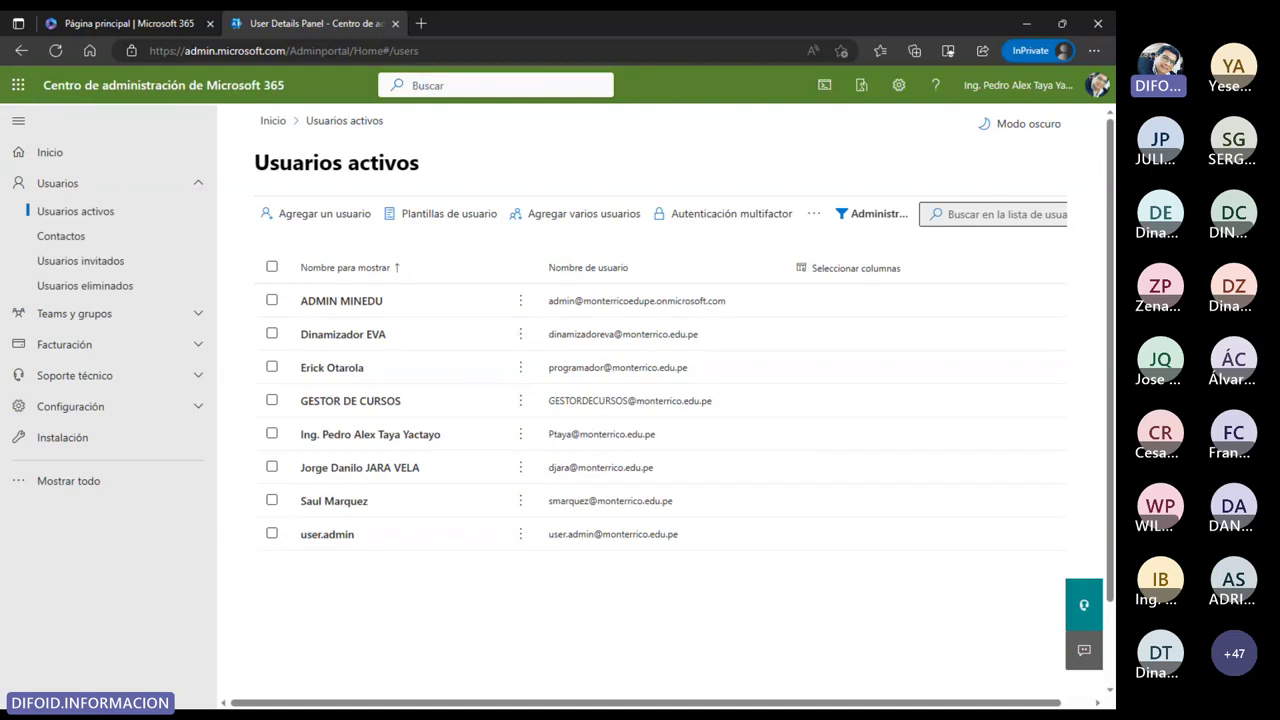
key("alt+Tab")
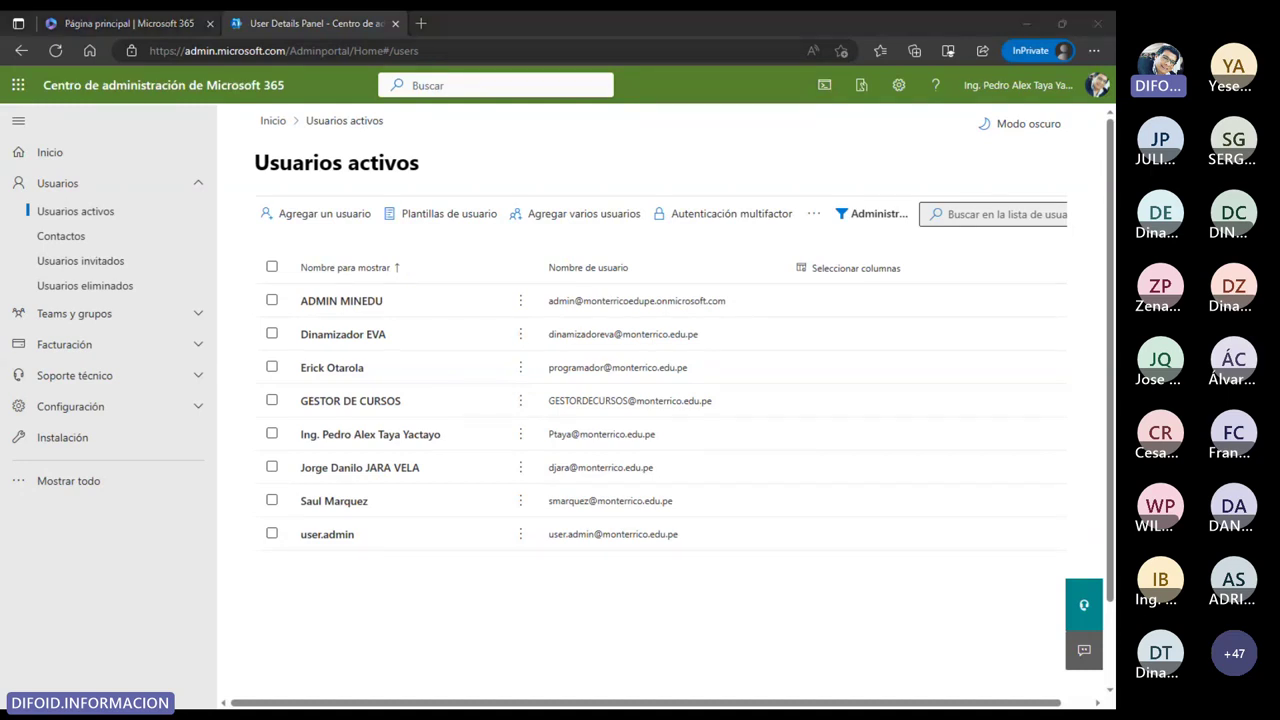